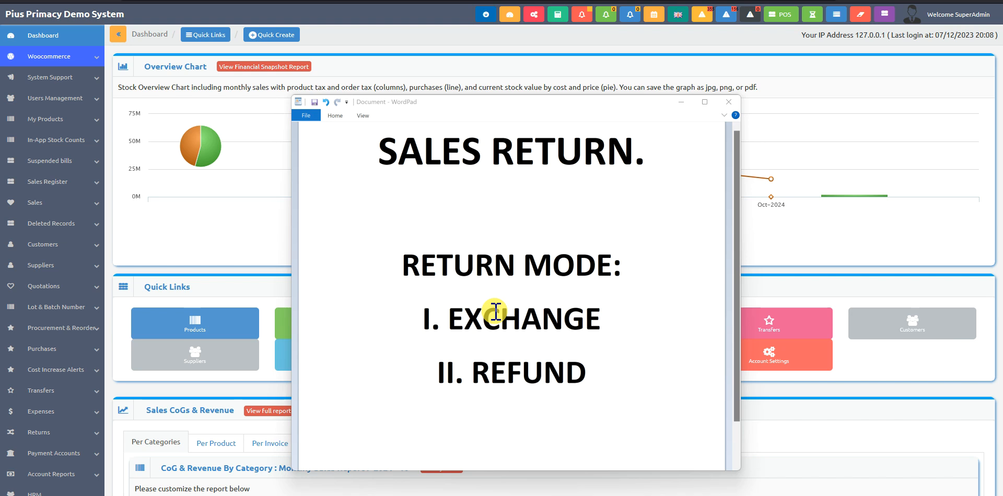
# Step: Switch to the Pius Primacy Demo System and review the ₦800,000.00 sale's actions in the sales list, plus the POS sales list
pyautogui.click(489, 372)
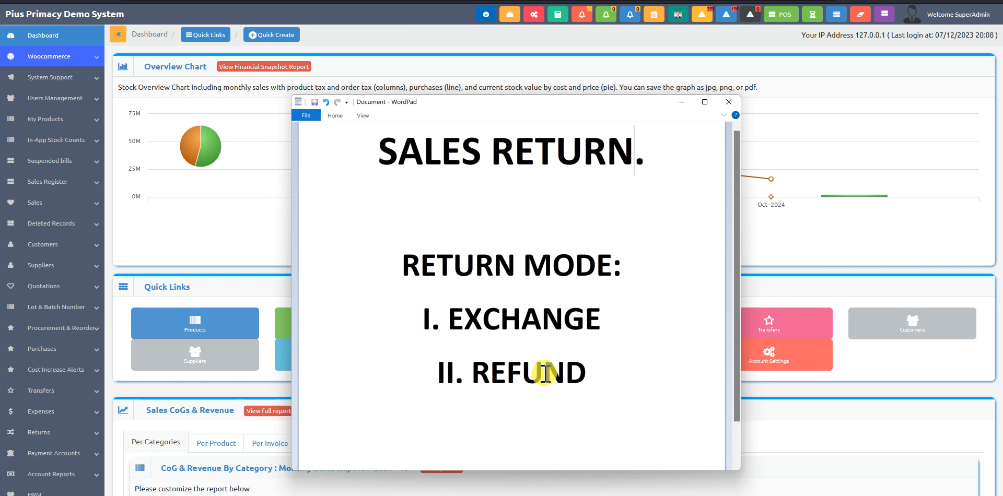
pyautogui.click(799, 287)
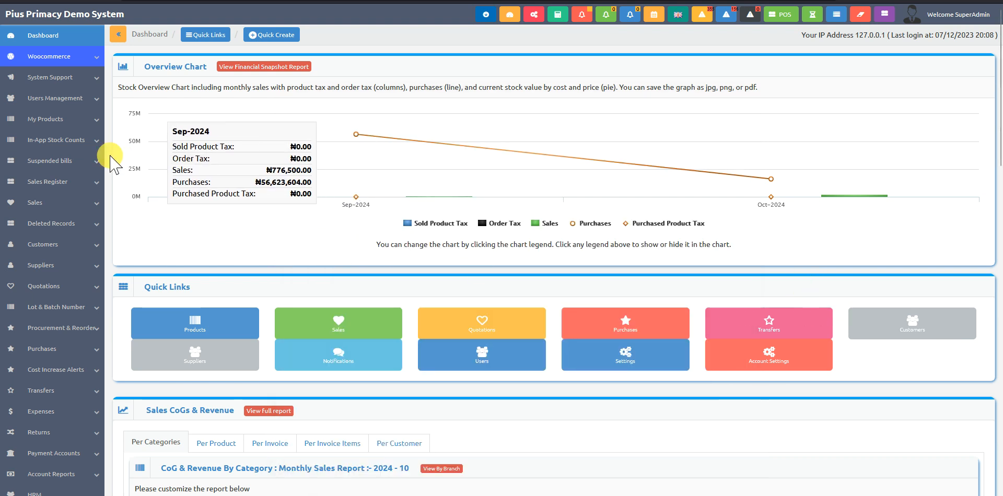
pyautogui.click(24, 204)
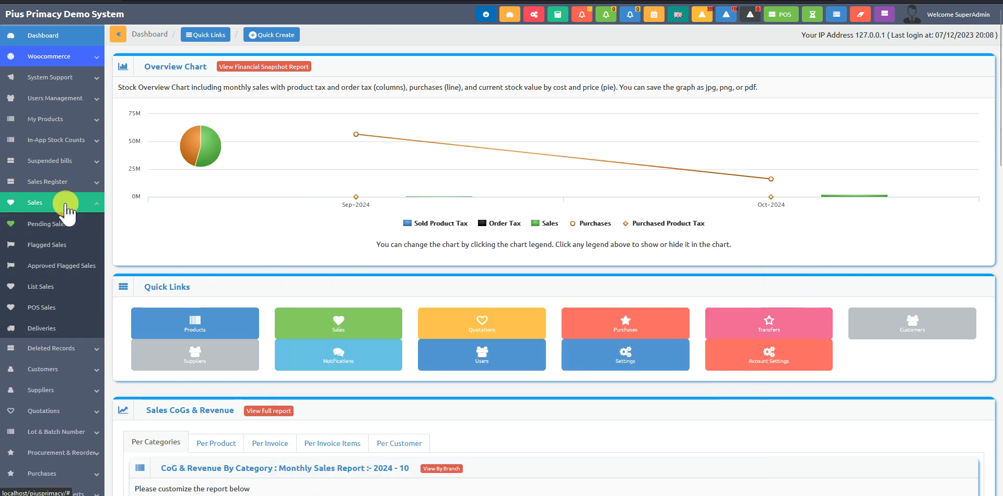
pyautogui.click(60, 291)
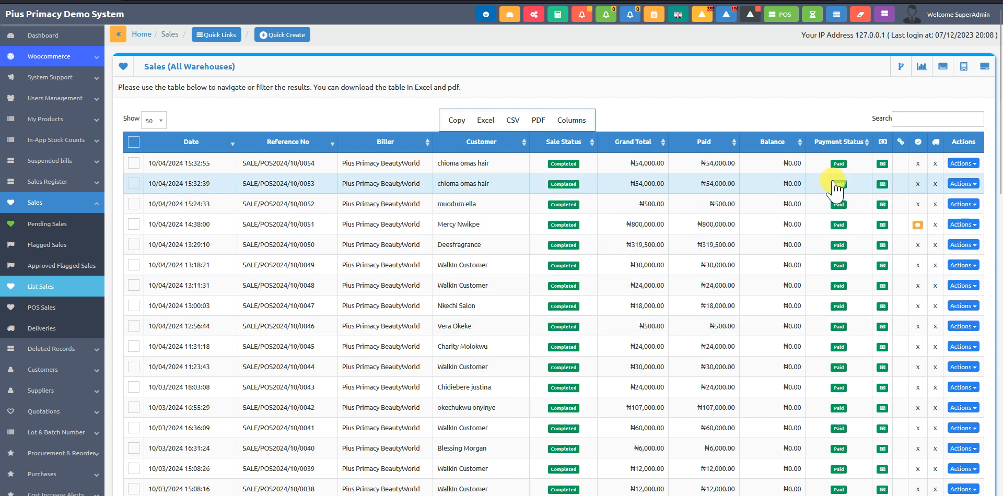
pyautogui.click(911, 119)
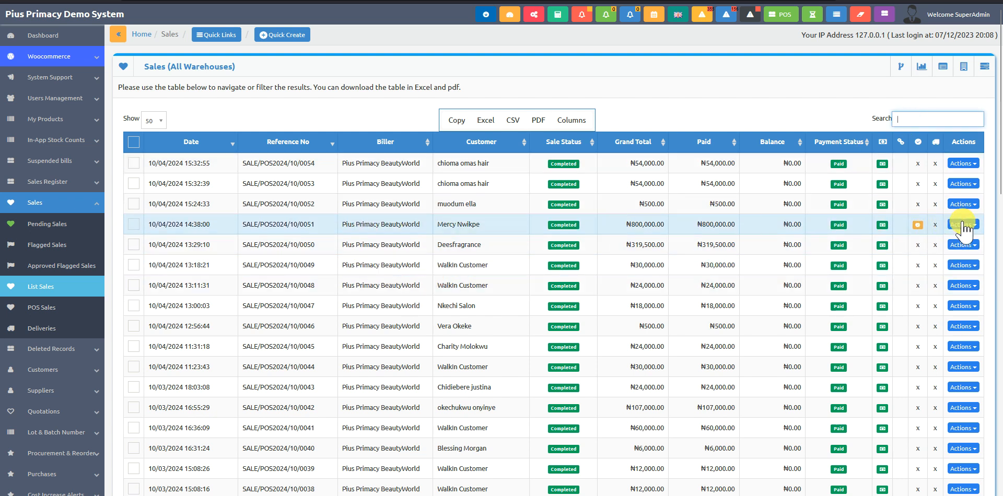
pyautogui.click(961, 225)
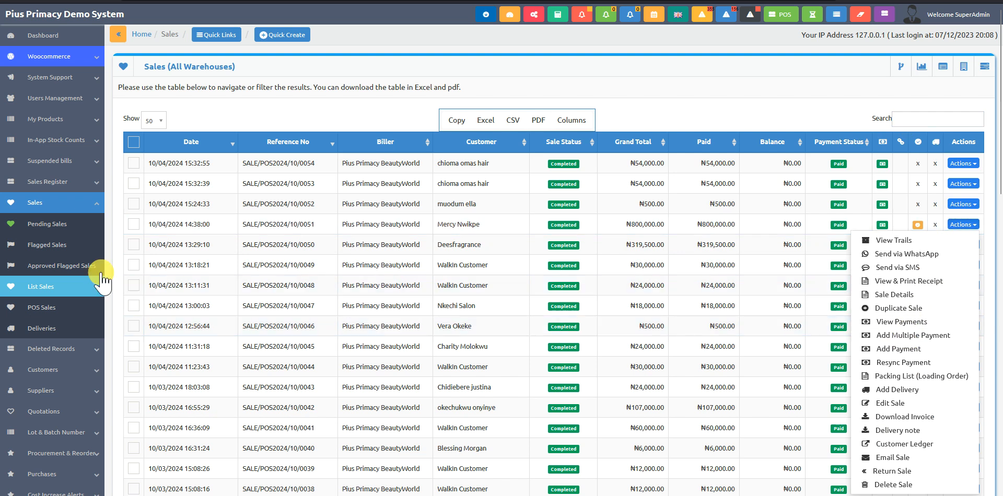
pyautogui.click(48, 311)
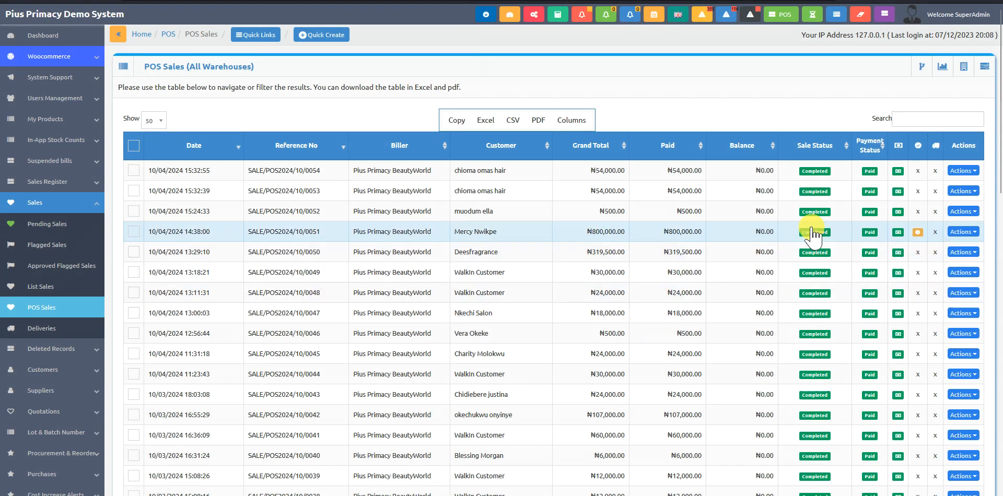
# Step: Open the POS screen's recent sales and start a sale return for the ₦800,000.00 sale
pyautogui.click(782, 14)
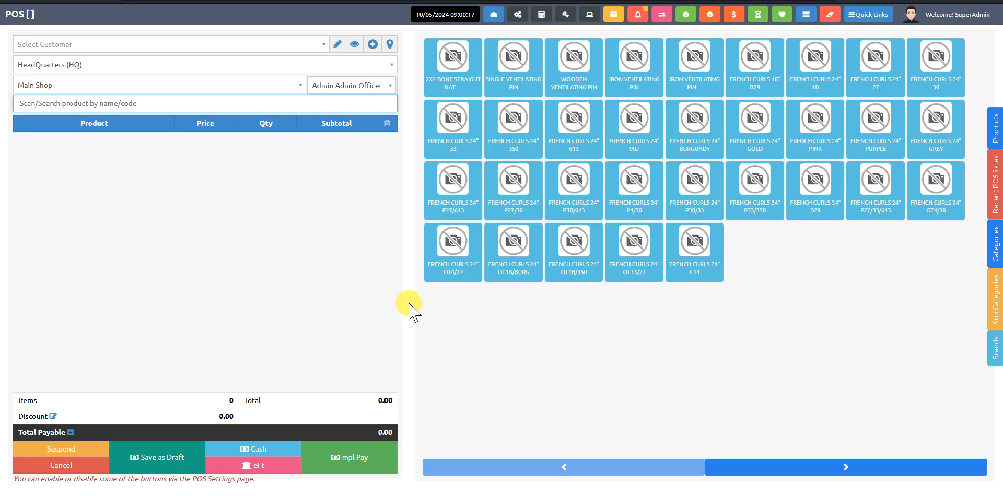
pyautogui.click(988, 198)
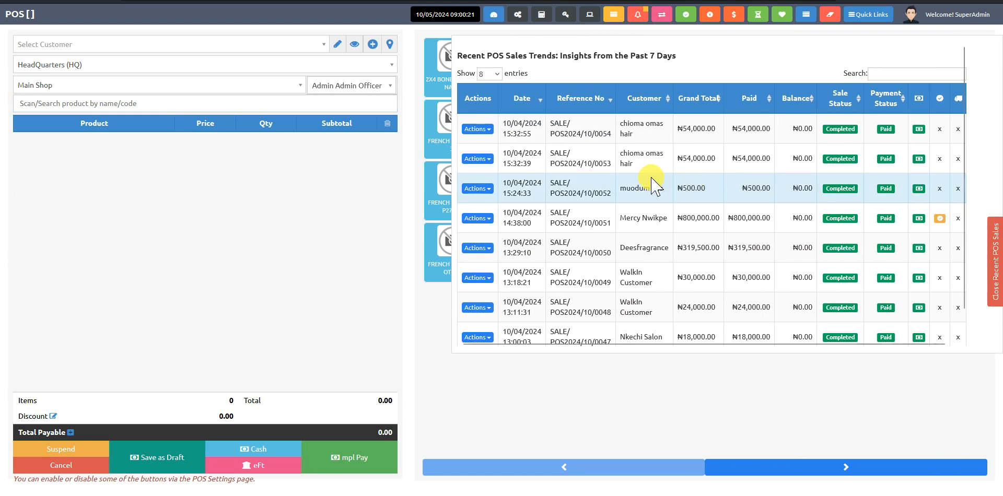
pyautogui.scroll(-1, 651, 187)
pyautogui.scroll(1, 648, 184)
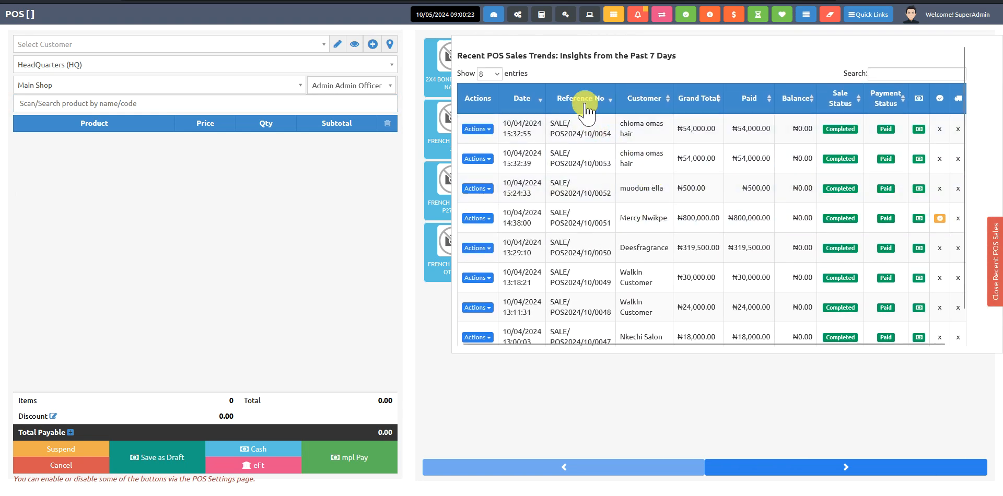
pyautogui.click(912, 70)
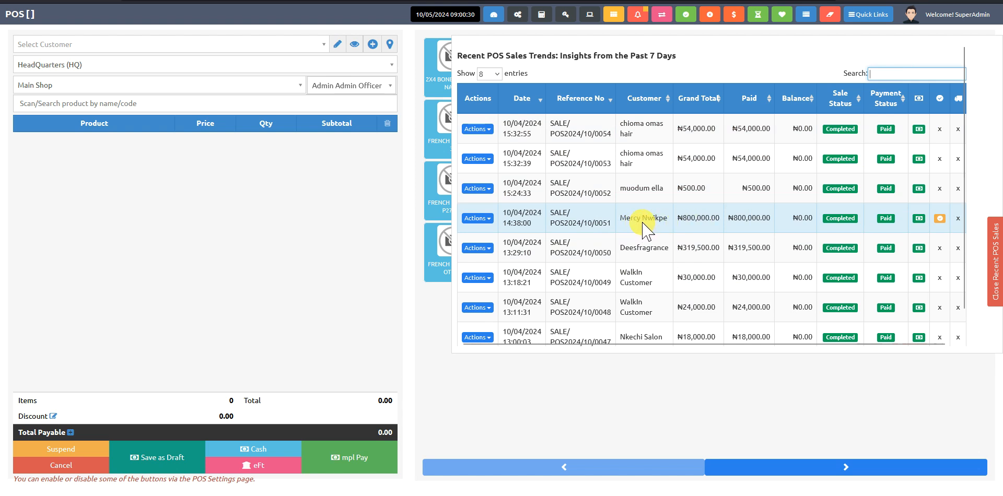
pyautogui.click(477, 219)
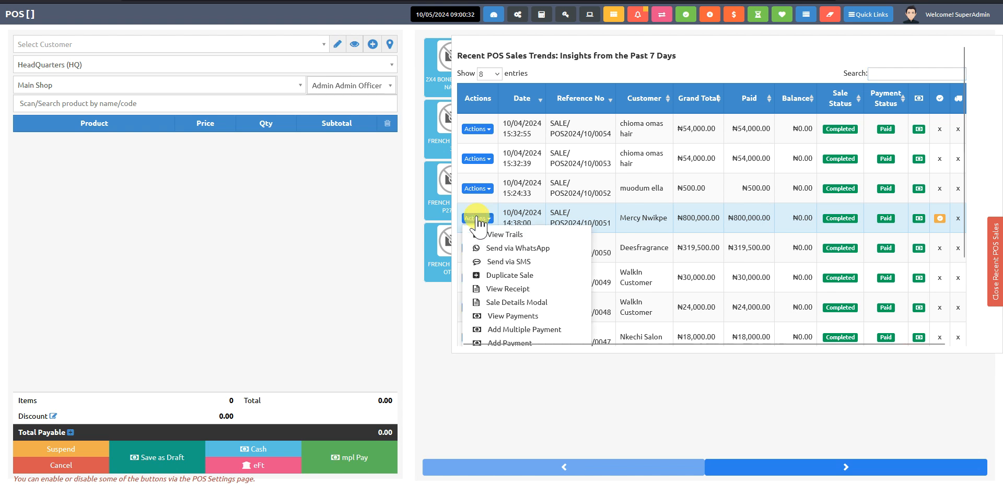
pyautogui.scroll(-2, 511, 259)
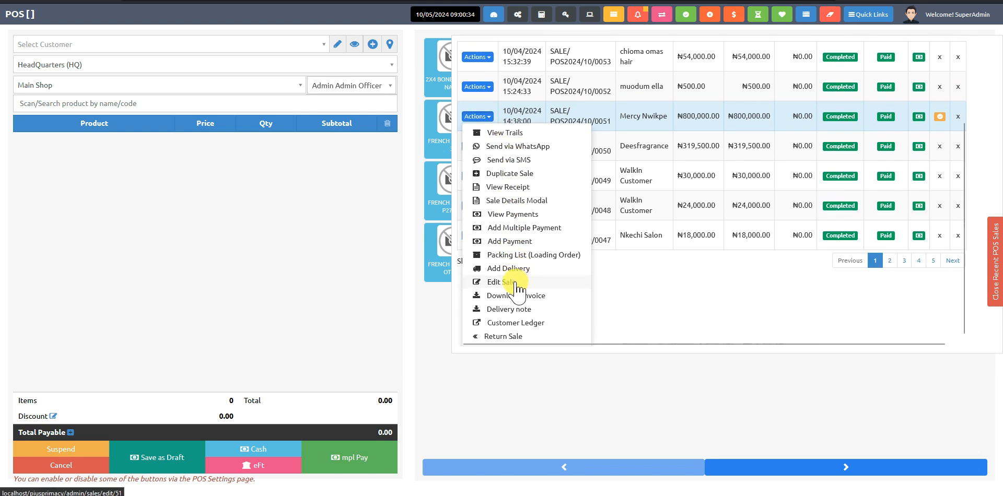
pyautogui.click(508, 339)
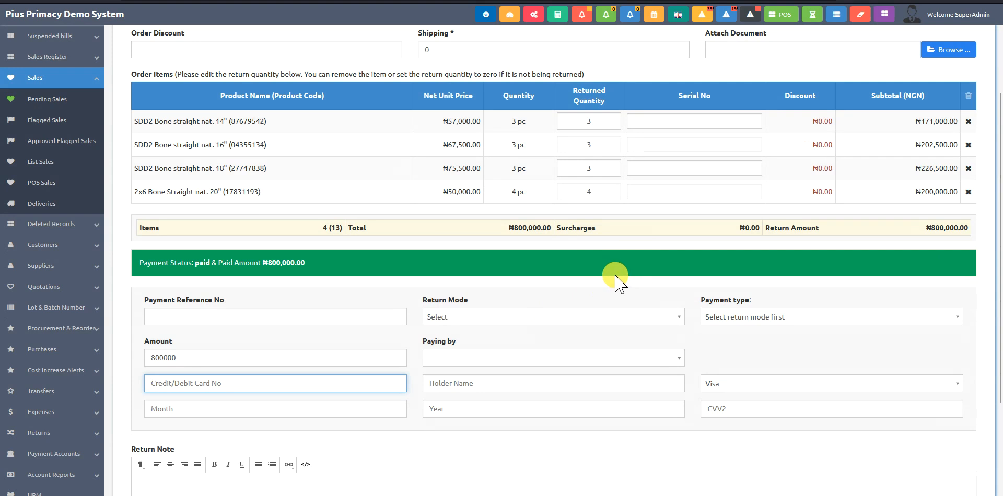
# Step: Set the returned quantity of the 2x6 Bone Straight nat. 20" item to 2
pyautogui.scroll(2, 612, 277)
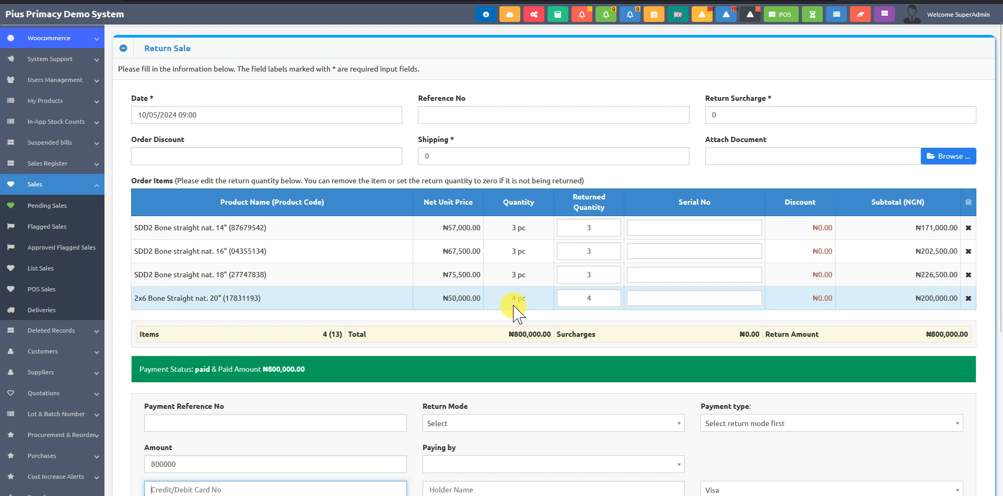
pyautogui.doubleClick(593, 298)
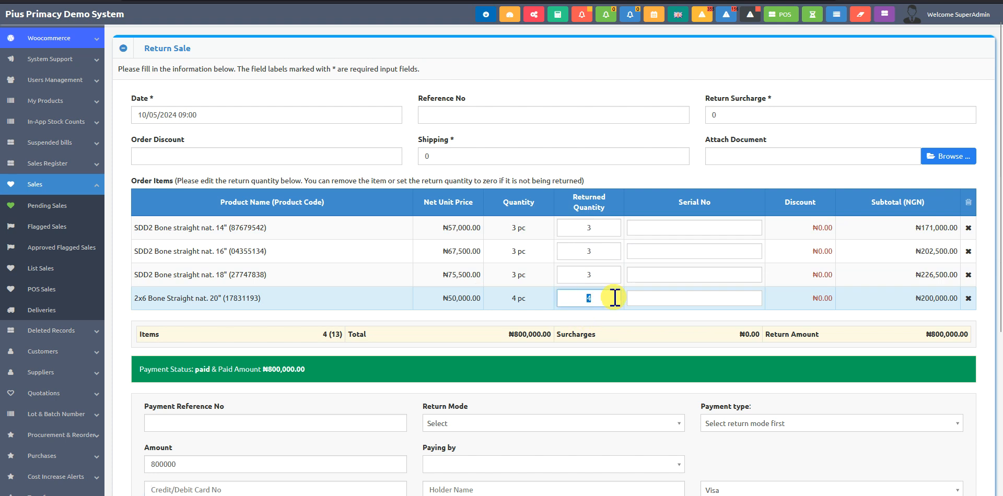
pyautogui.write('2')
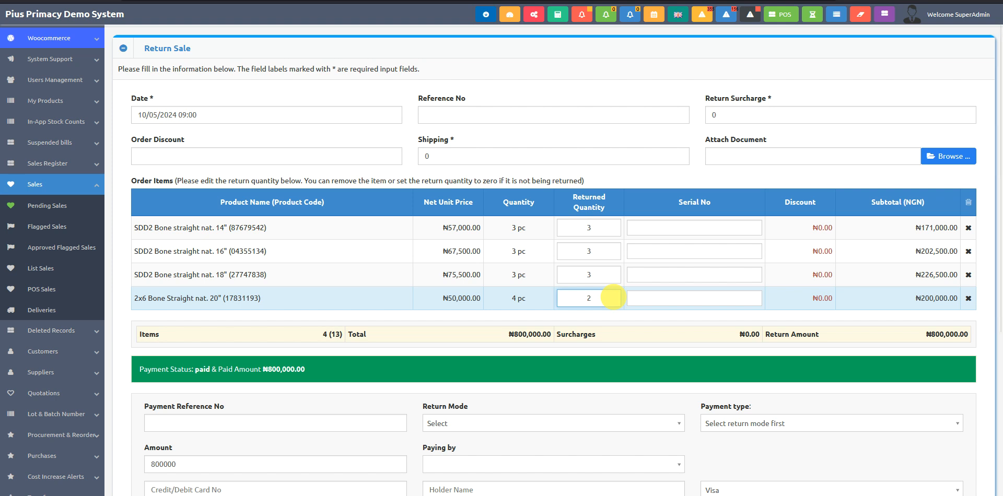
pyautogui.scroll(-2, 972, 279)
pyautogui.click(971, 283)
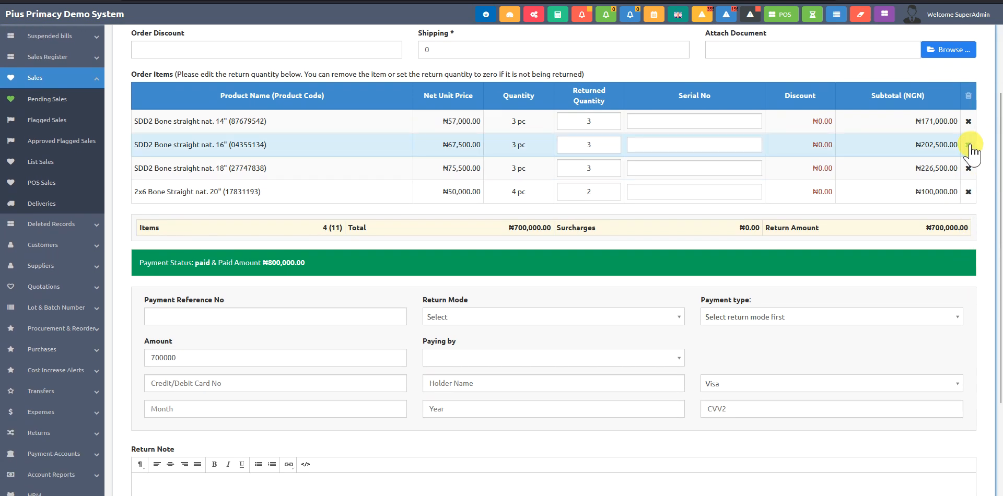
# Step: Remove the SDD2 Bone straight nat. 16" and 14" items from the return and set the 18" item's returned quantity to 1
pyautogui.click(968, 145)
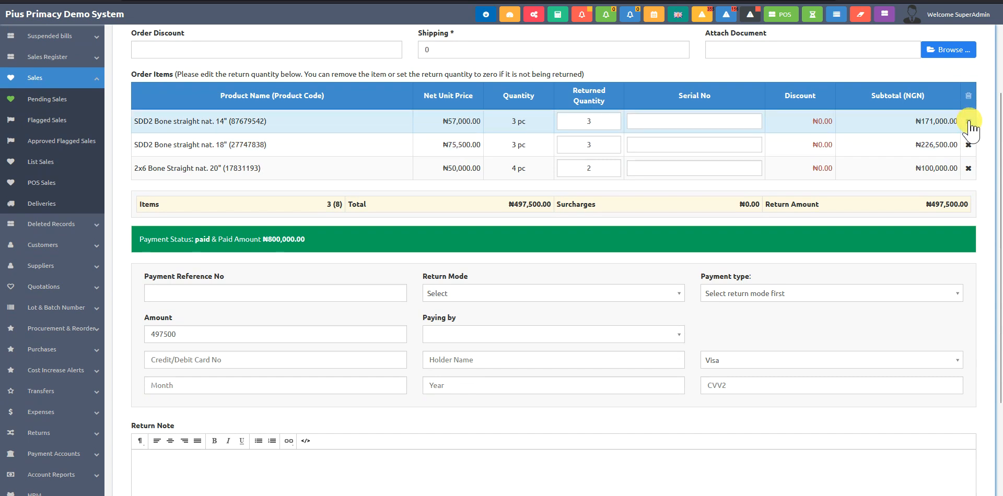
pyautogui.click(968, 122)
pyautogui.scroll(1, 634, 185)
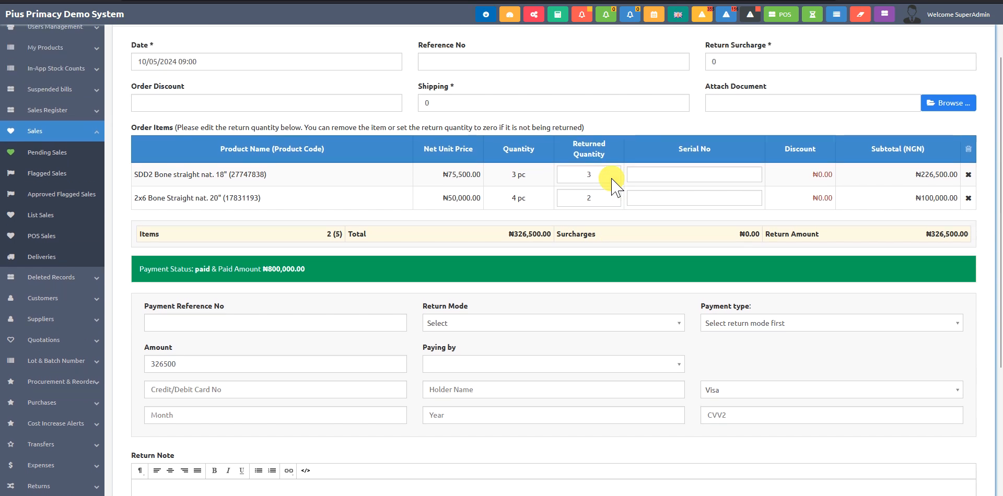
pyautogui.doubleClick(591, 173)
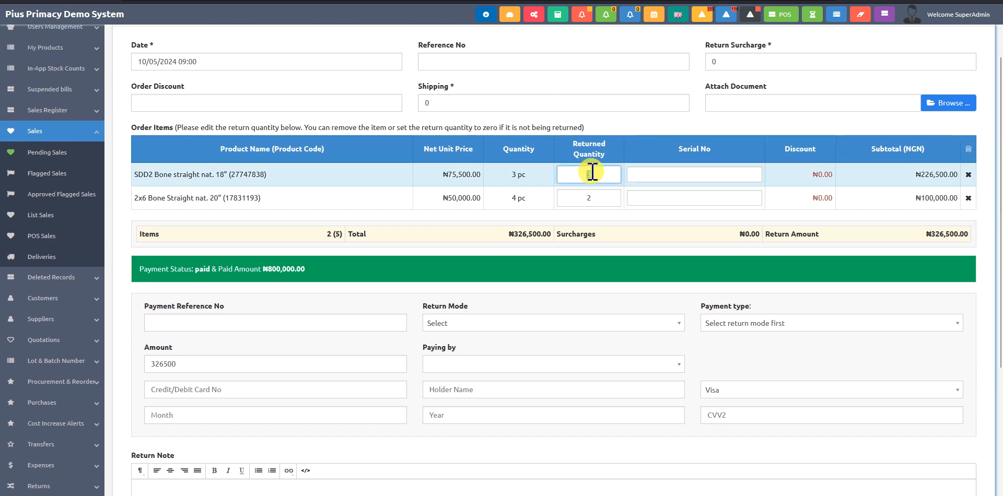
pyautogui.write('1')
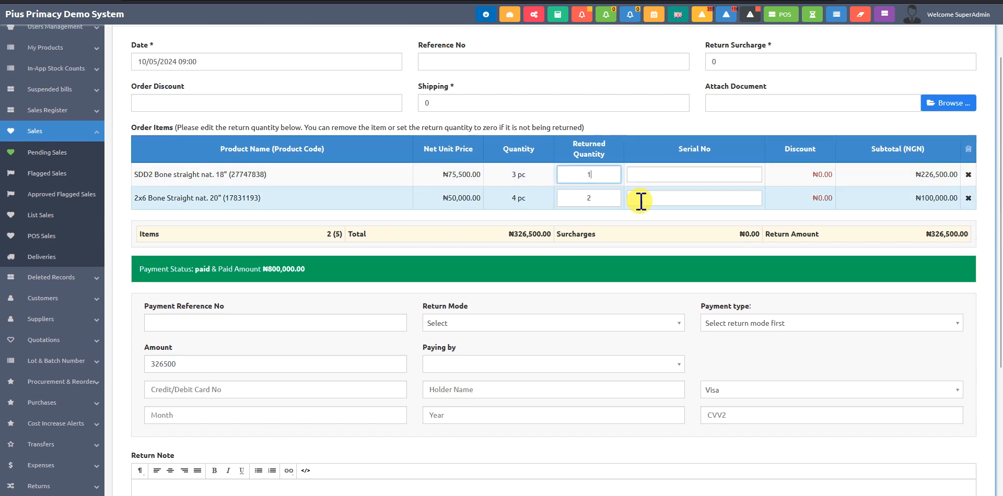
pyautogui.click(646, 223)
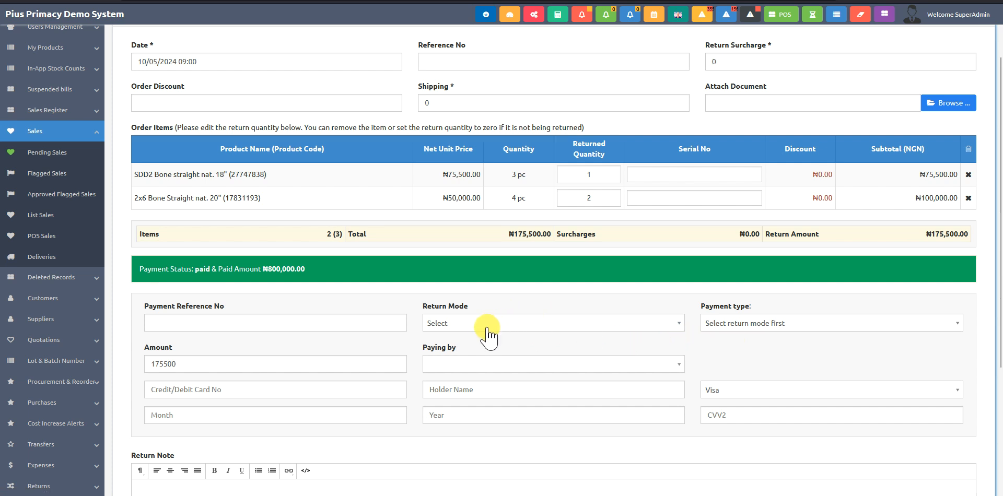
# Step: Set the return mode to Exchange, the payment type to Cash Payment, and paying by to Deposit to Customer's wallet
pyautogui.click(454, 330)
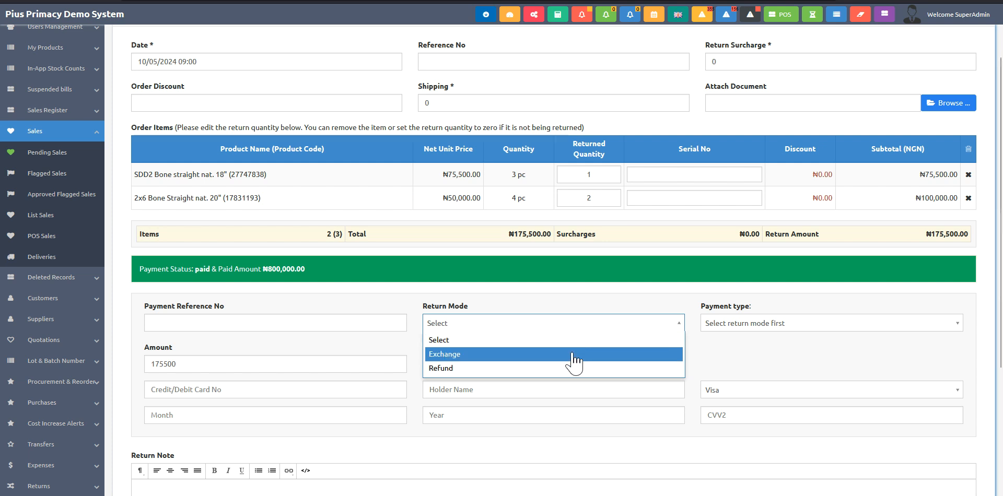
pyautogui.click(574, 355)
pyautogui.click(741, 325)
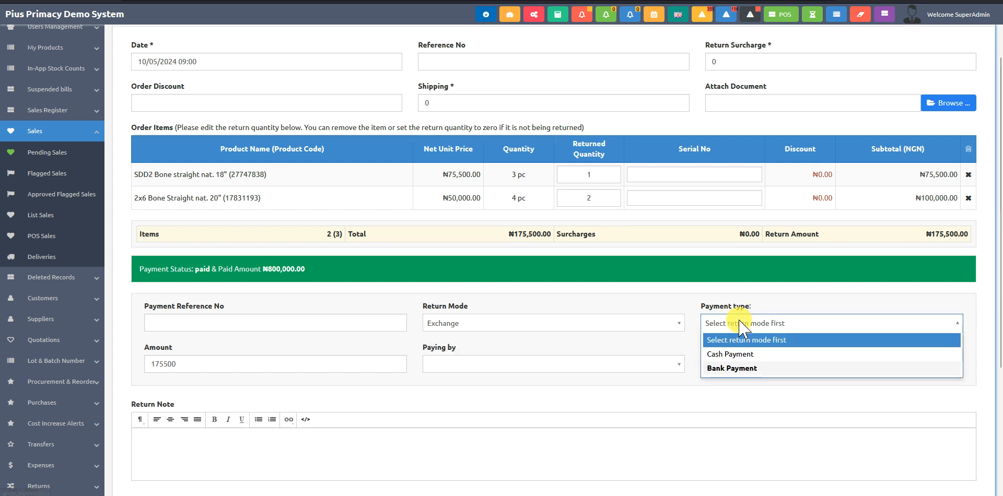
pyautogui.click(733, 351)
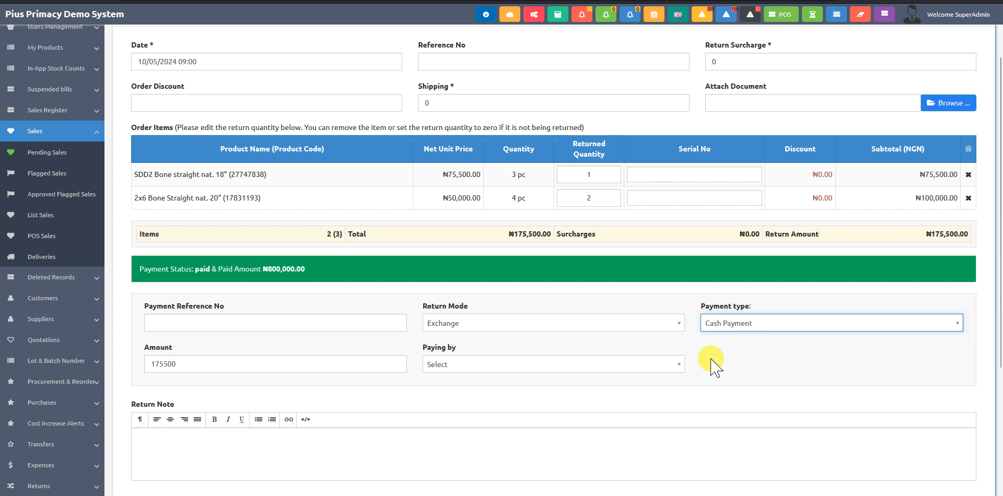
pyautogui.click(451, 365)
pyautogui.click(478, 410)
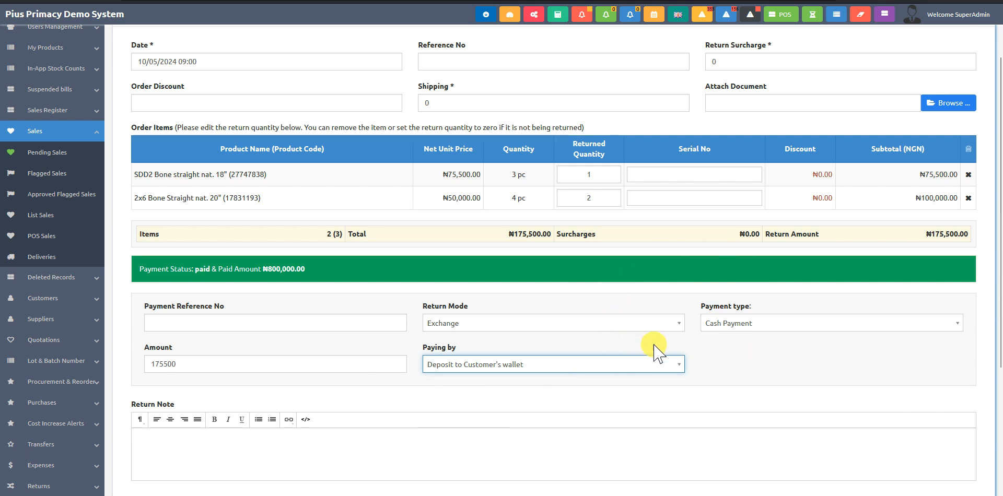
pyautogui.scroll(-2, 654, 399)
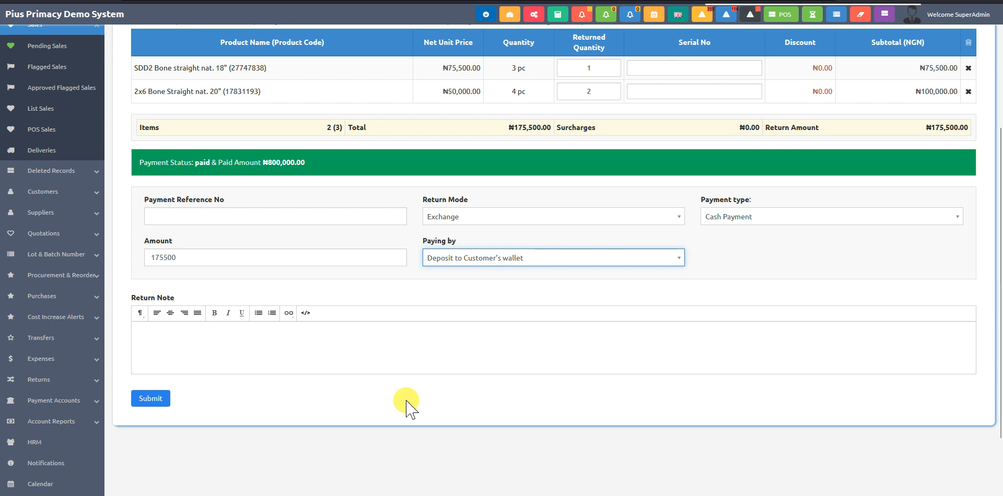
pyautogui.scroll(3, 650, 363)
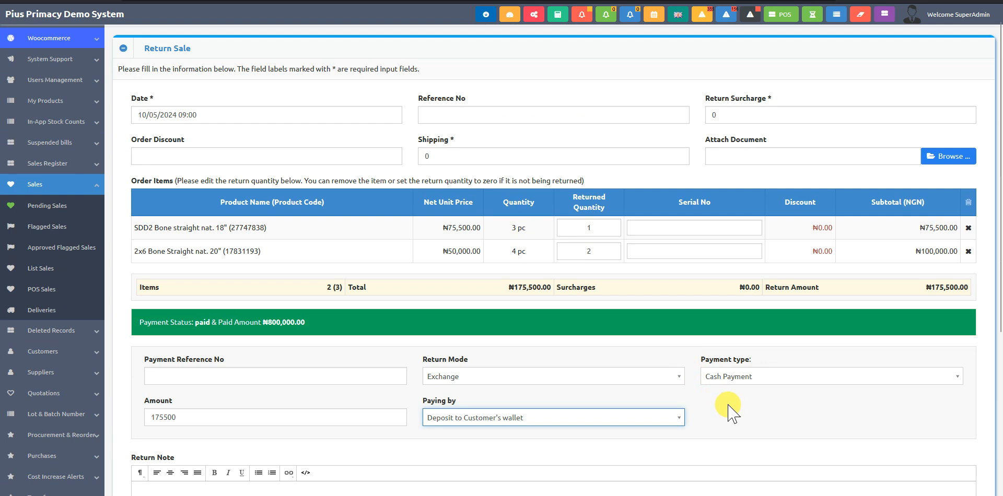
# Step: Try the Refund return mode with the Cash Payment and Bank Payment types
pyautogui.click(544, 377)
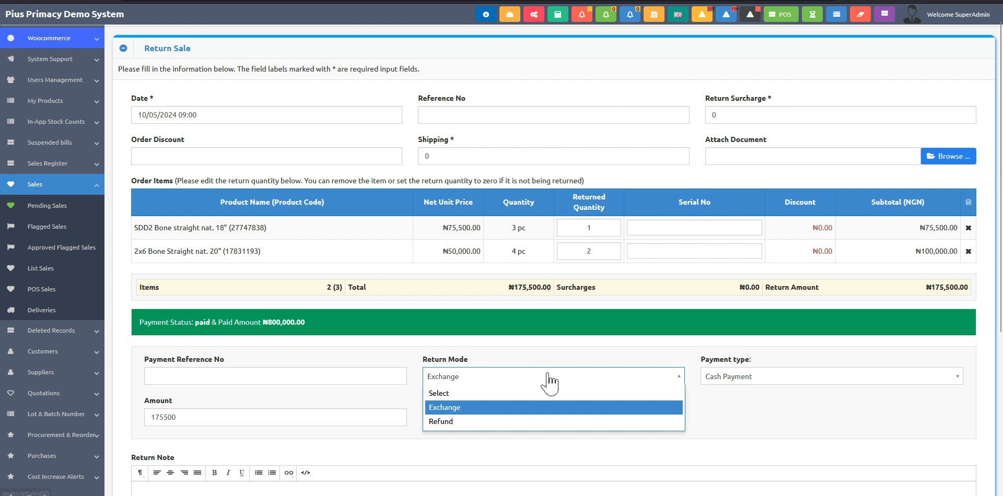
pyautogui.click(483, 424)
pyautogui.click(748, 378)
pyautogui.click(731, 408)
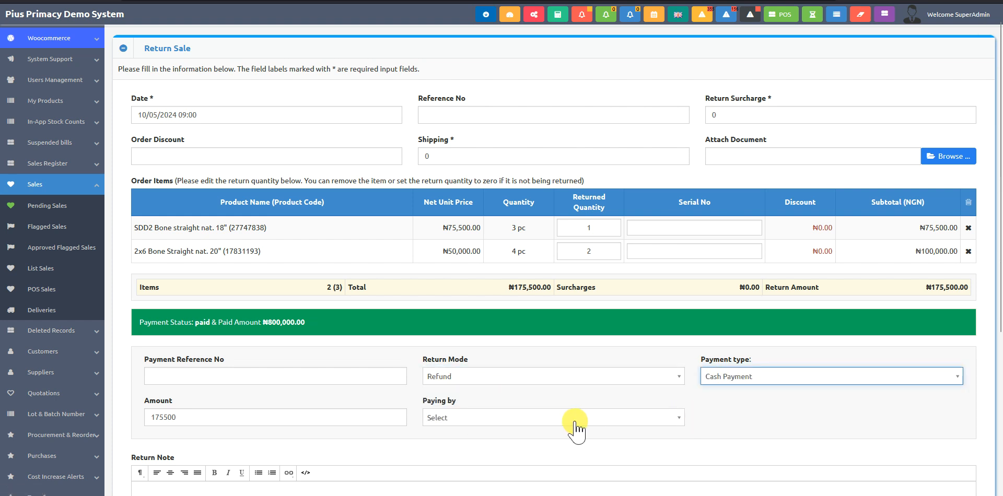
pyautogui.click(750, 379)
pyautogui.click(728, 423)
# Step: Set the return mode to Exchange with the Cash Payment type, and view the available paying-by options
pyautogui.click(507, 408)
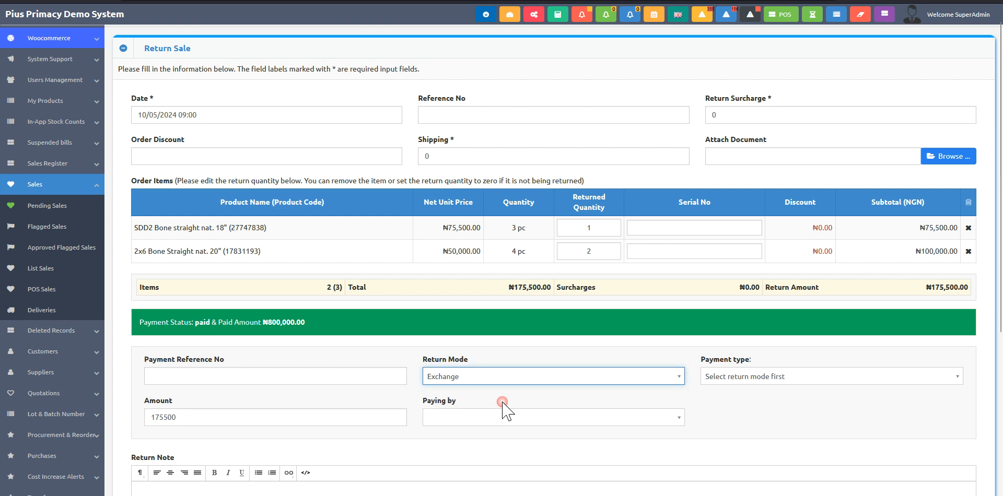
pyautogui.click(734, 376)
pyautogui.click(727, 409)
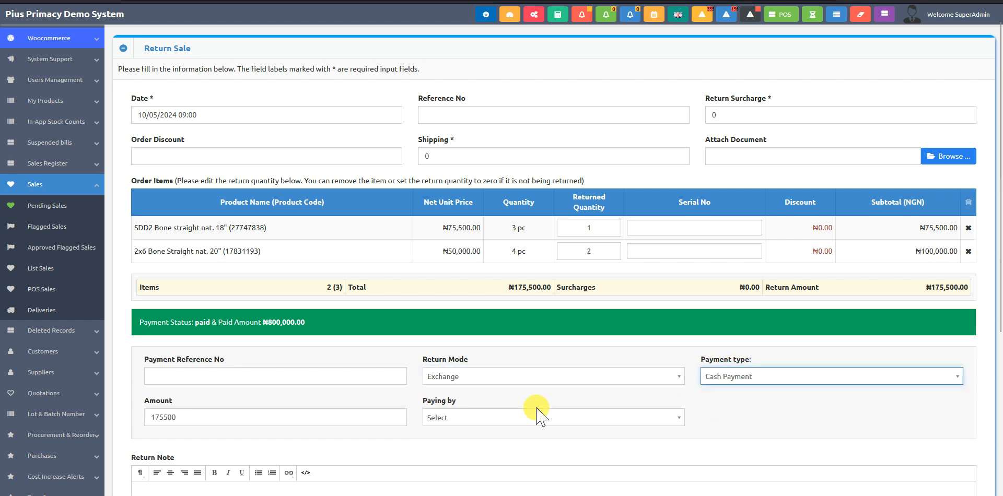
pyautogui.click(487, 419)
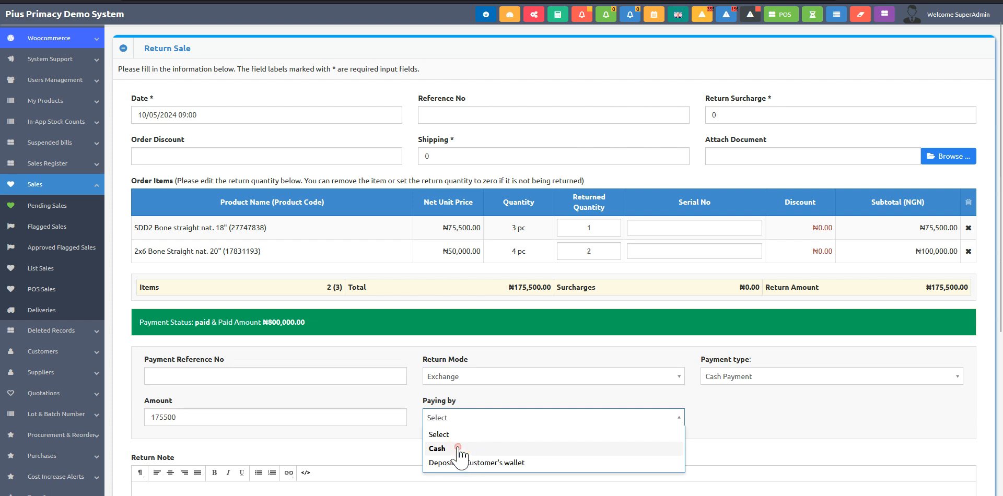
pyautogui.click(724, 410)
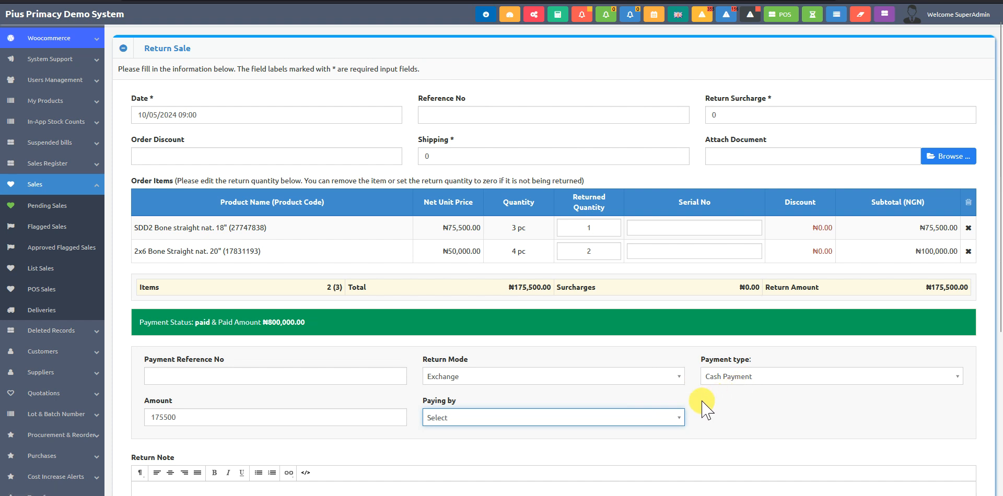
# Step: Try the Refund return mode with the Bank Payment type, and switch it to Cash Payment
pyautogui.click(544, 377)
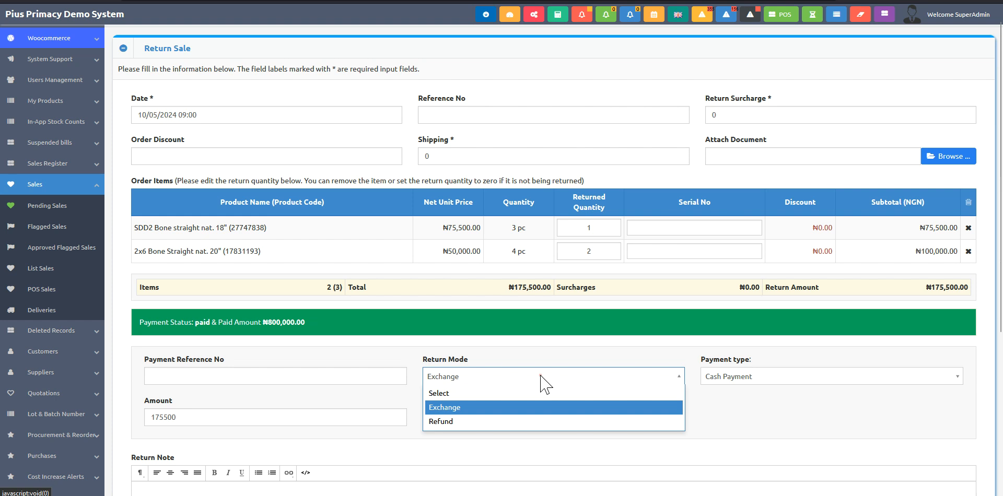
pyautogui.click(470, 423)
pyautogui.click(734, 377)
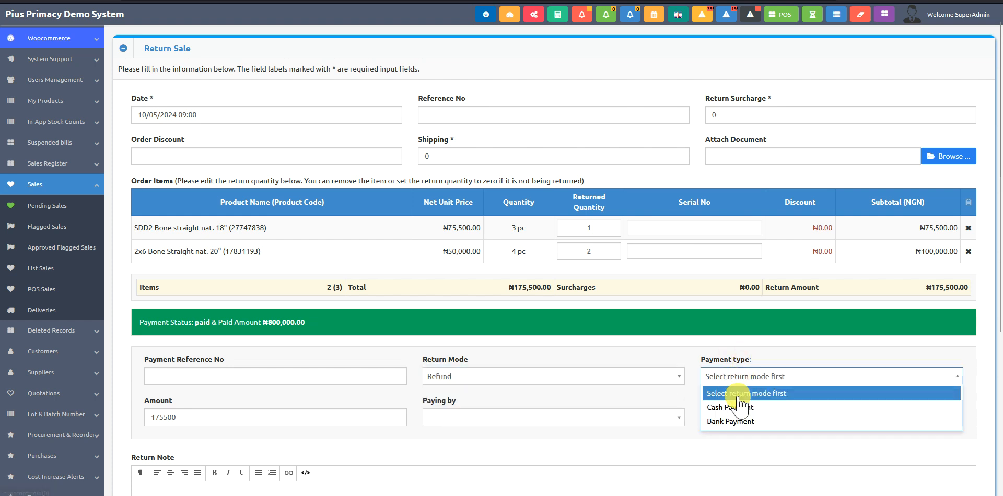
pyautogui.click(719, 422)
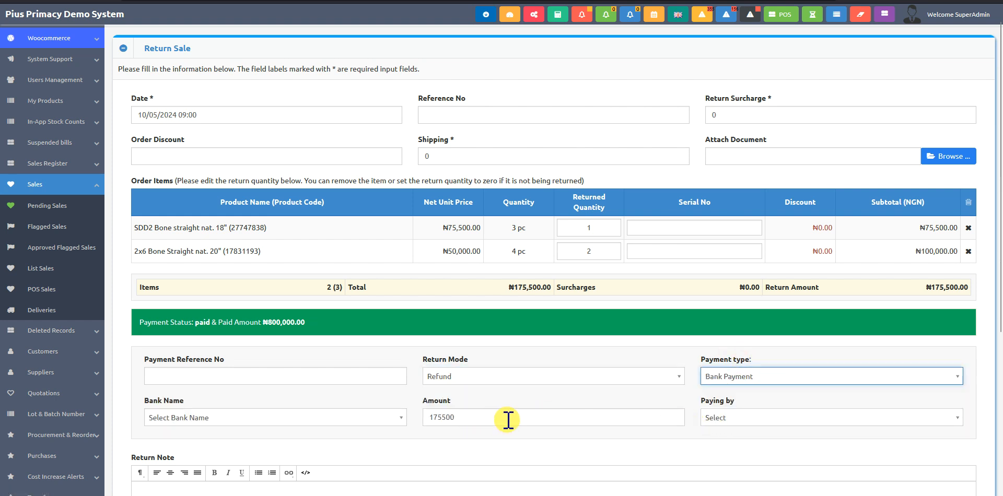
pyautogui.click(754, 377)
pyautogui.click(726, 405)
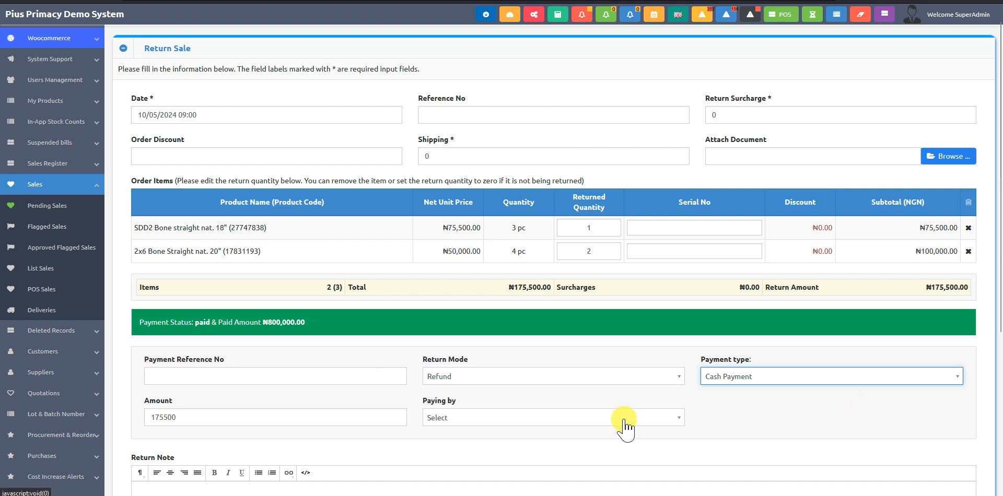
# Step: Set the return mode to Exchange, the payment type to Cash Payment, and paying by to Deposit to Customer's wallet
pyautogui.click(538, 377)
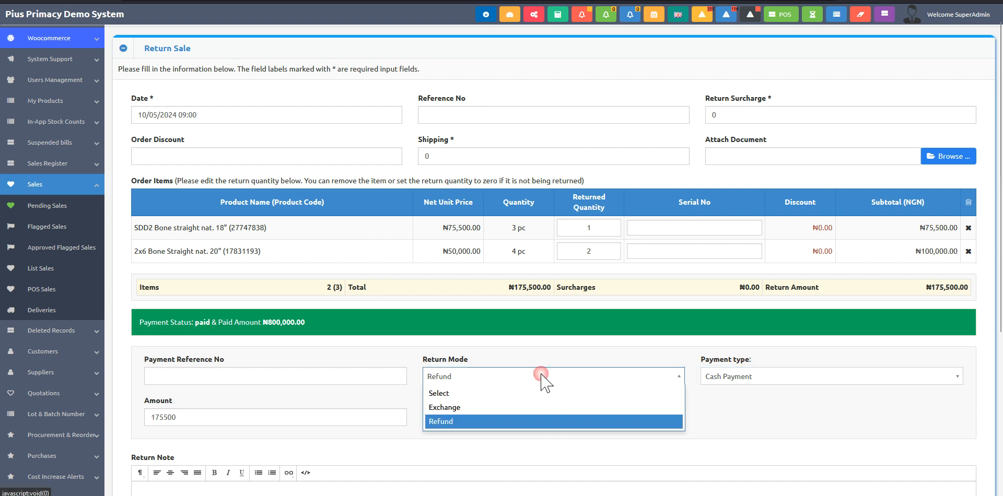
pyautogui.click(476, 410)
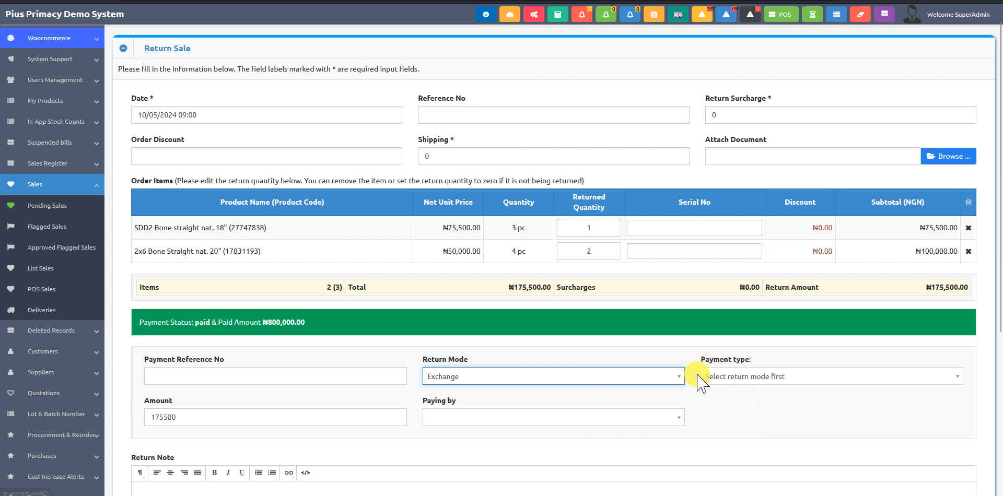
pyautogui.click(531, 381)
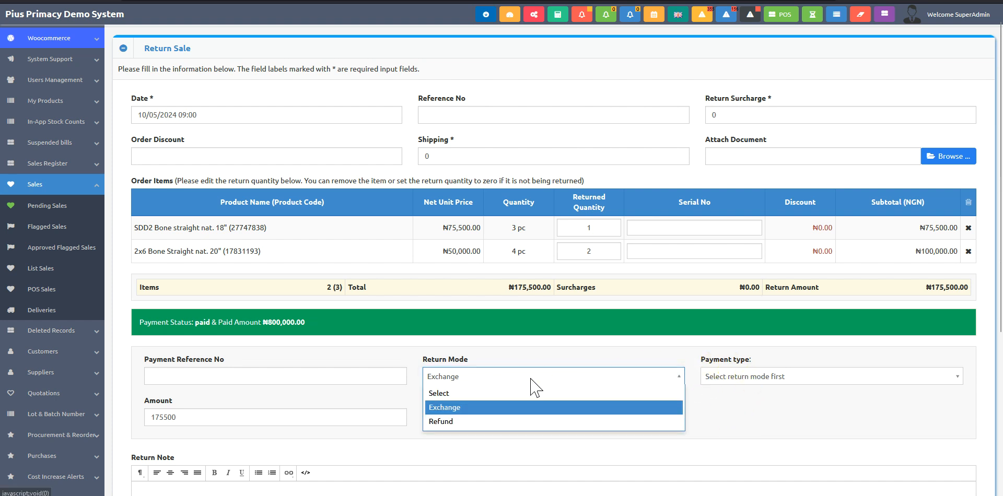
pyautogui.click(473, 407)
pyautogui.click(753, 417)
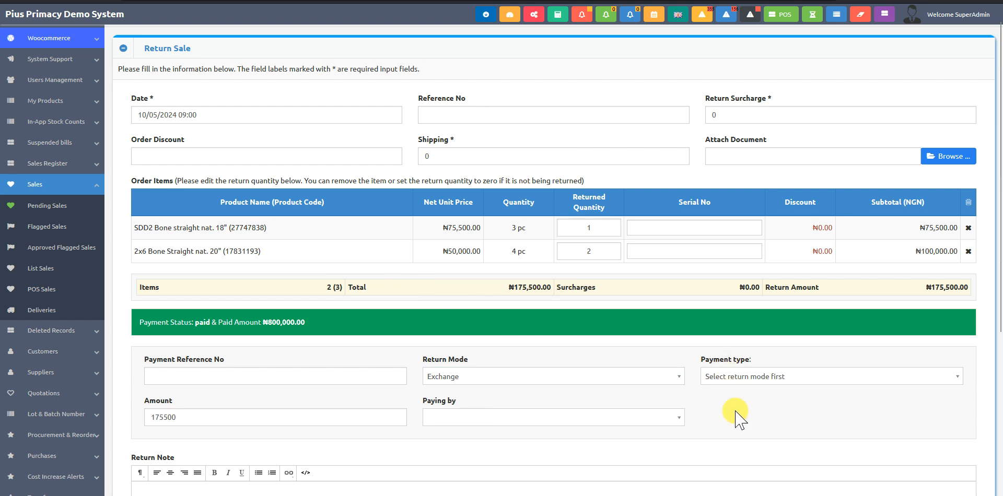
pyautogui.click(730, 386)
pyautogui.click(732, 408)
pyautogui.click(529, 418)
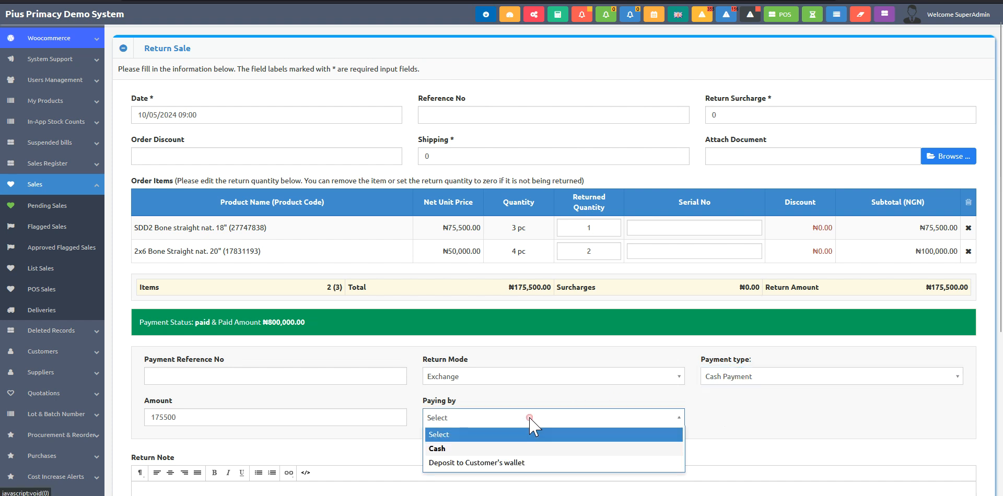
pyautogui.click(489, 463)
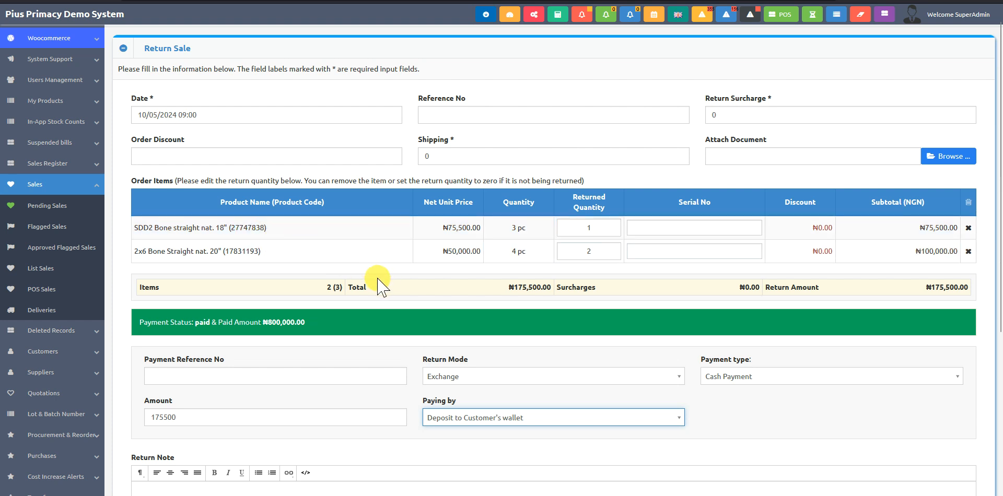
# Step: Open the customer list in a separate browser tab and search for the customer by name to check the deposit
pyautogui.click(79, 351)
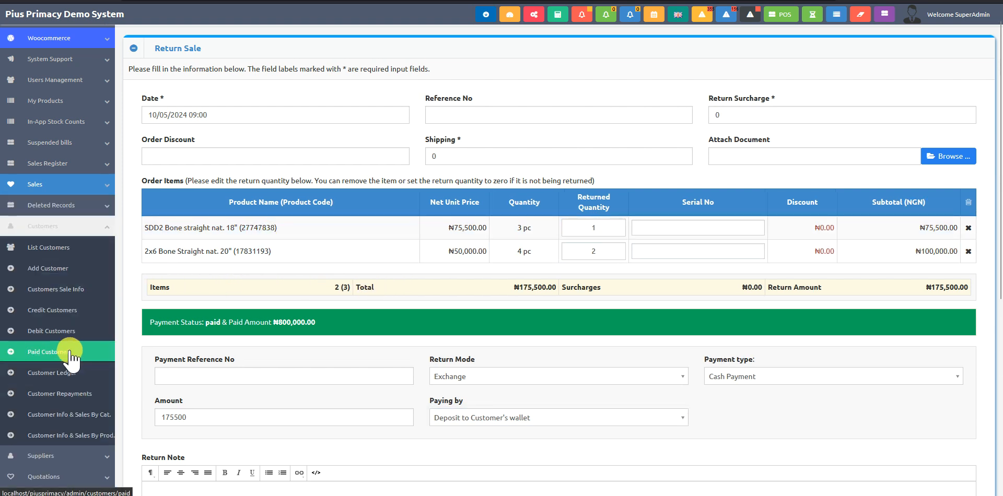
pyautogui.rightClick(66, 248)
pyautogui.click(110, 255)
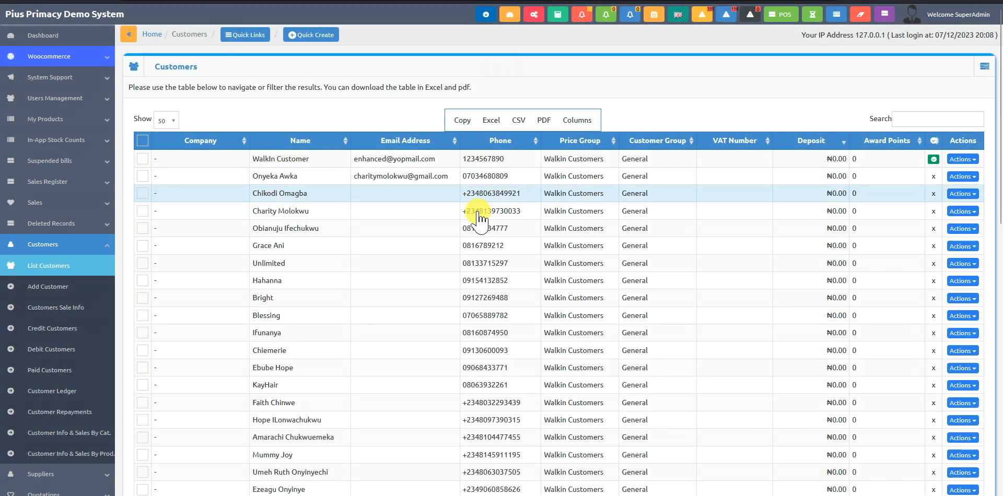
pyautogui.click(905, 115)
pyautogui.write('nw')
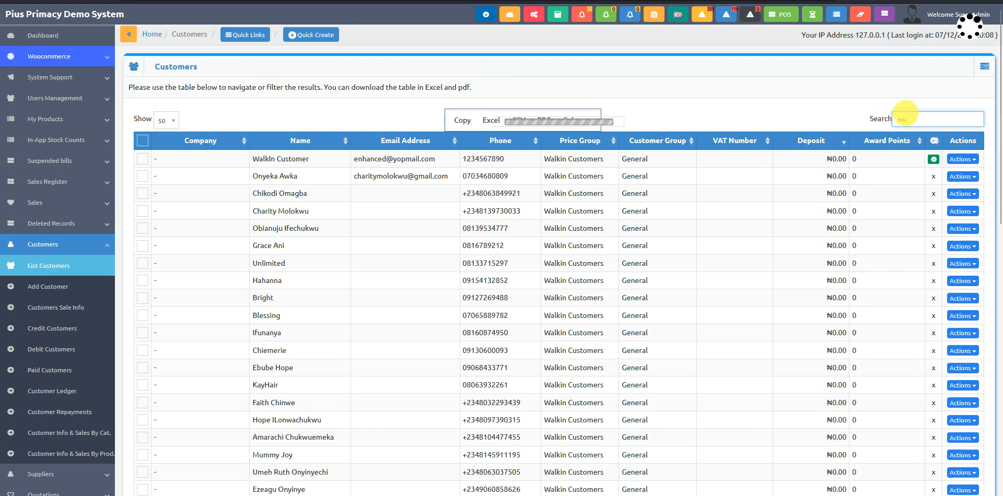
pyautogui.write('i')
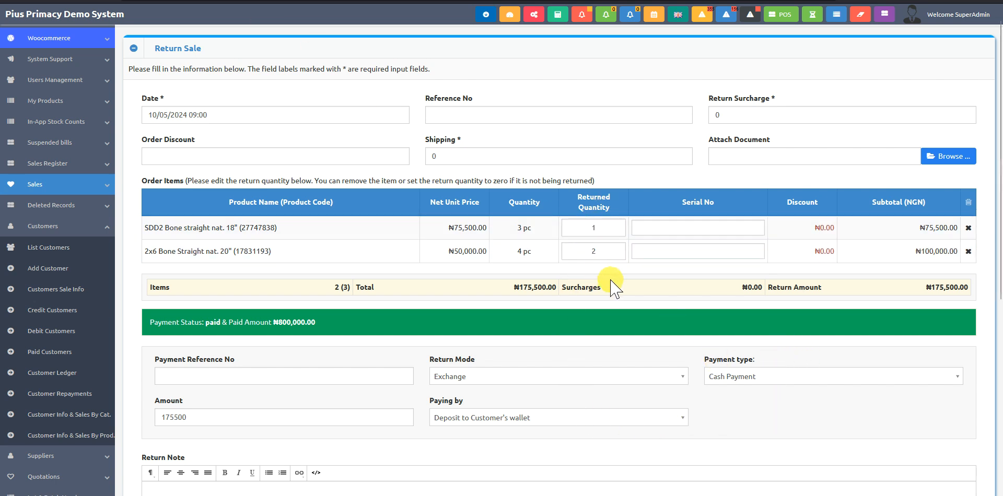
# Step: Review the completed Return Sale form and submit the exchange return
pyautogui.scroll(-4, 533, 355)
pyautogui.scroll(4, 444, 338)
pyautogui.scroll(-3, 334, 345)
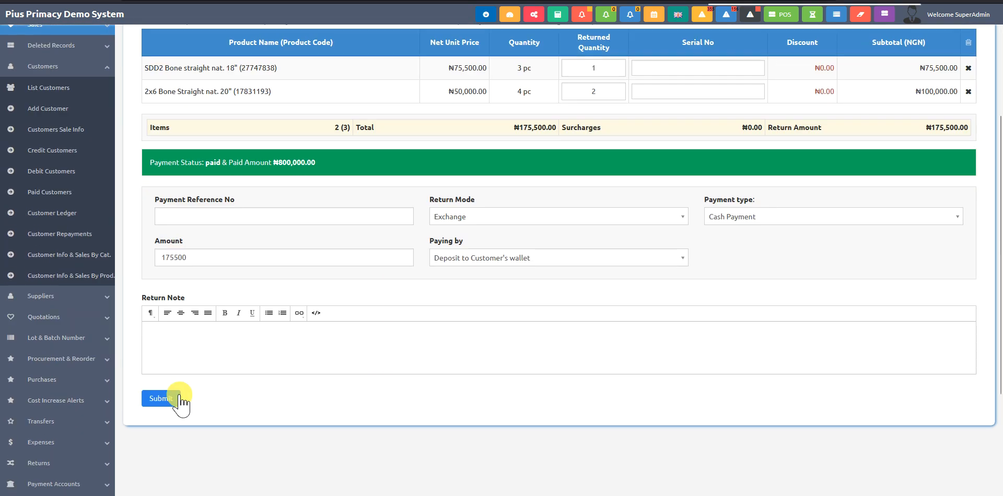
pyautogui.click(149, 402)
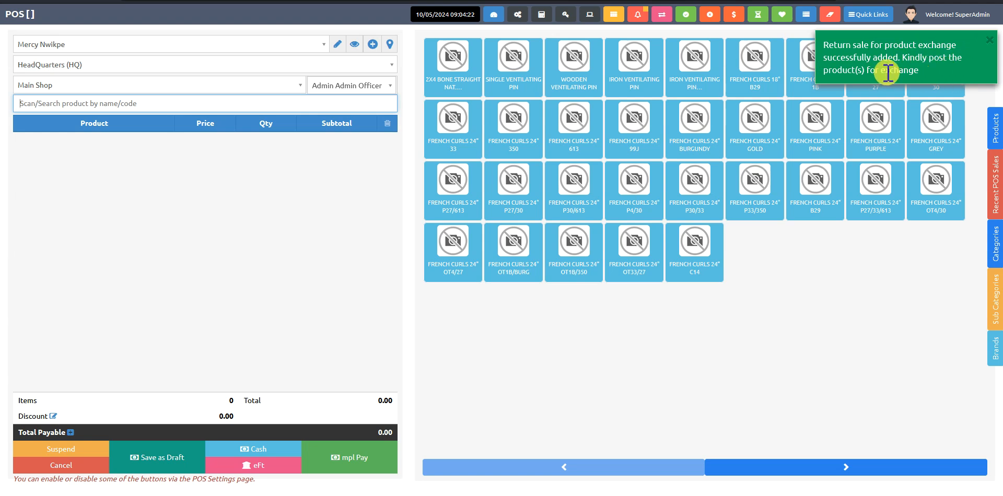
# Step: Add French Curls 24" OT1B/350 and French Curls 24" OT33/27 to the new POS sale as exchange products
pyautogui.click(581, 335)
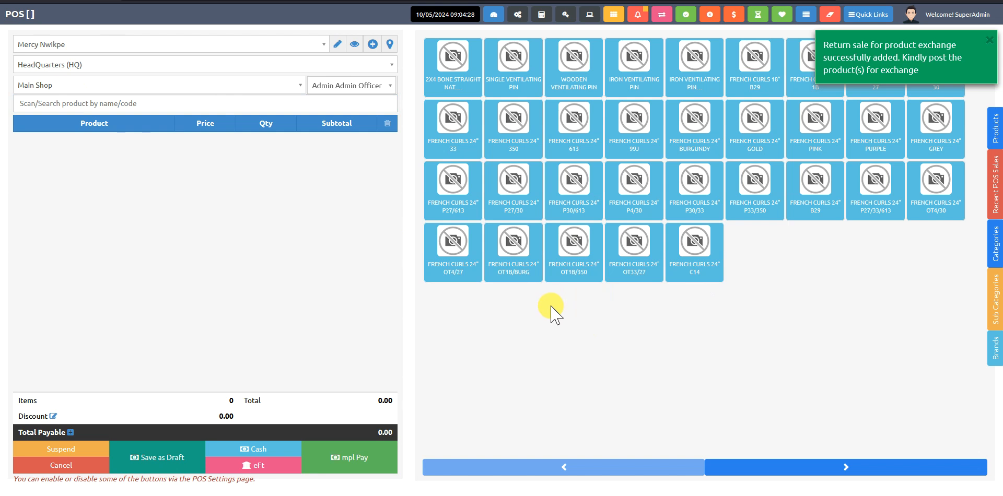
pyautogui.click(575, 261)
pyautogui.click(636, 267)
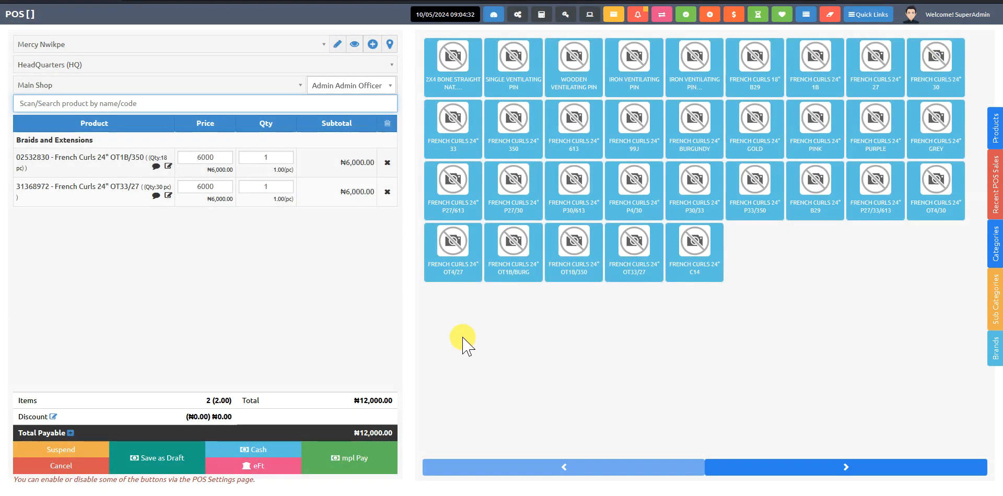
# Step: Check the customer's deposit balance in the sale's multiple-payment dialog, and close it without submitting
pyautogui.click(342, 462)
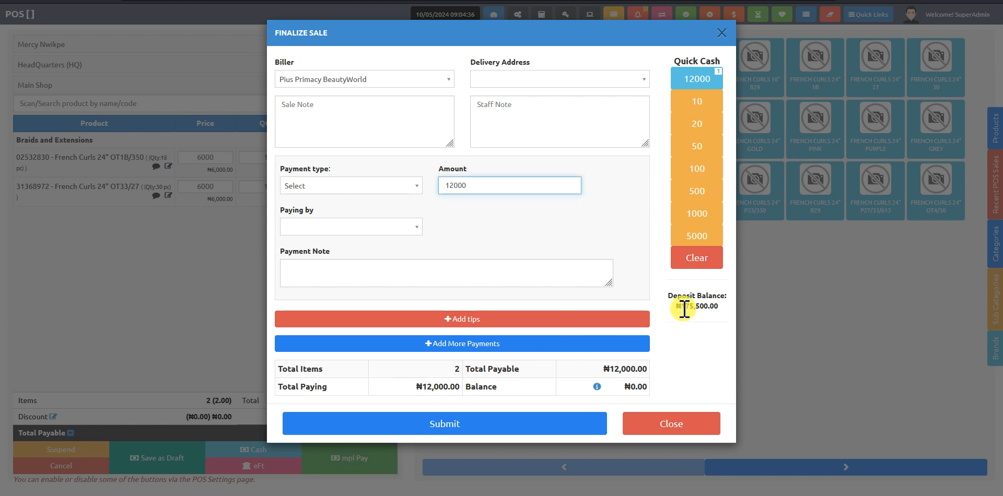
pyautogui.moveTo(684, 308); pyautogui.dragTo(685, 307)
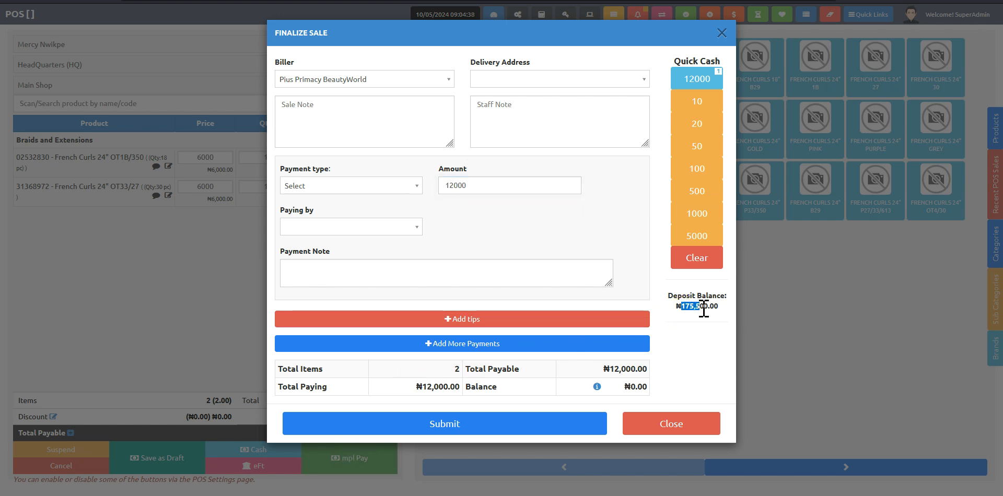
pyautogui.click(688, 315)
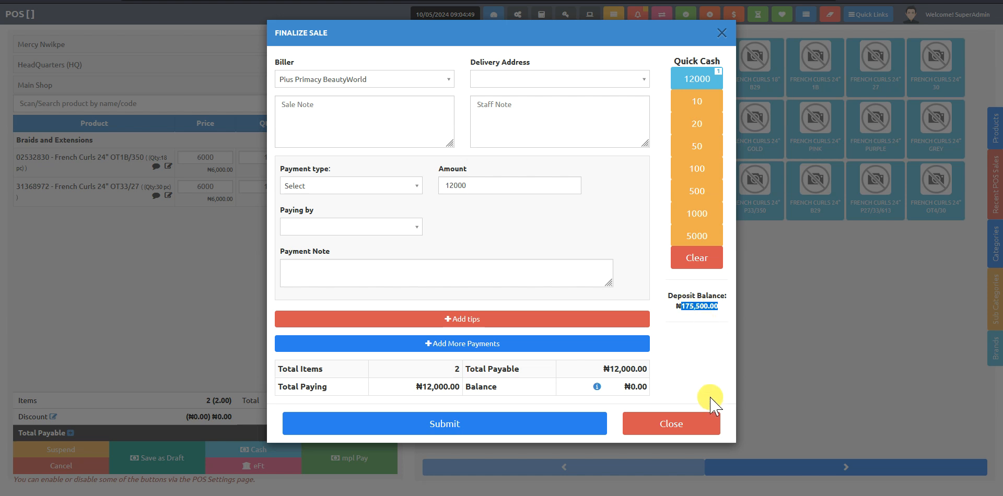
pyautogui.click(689, 430)
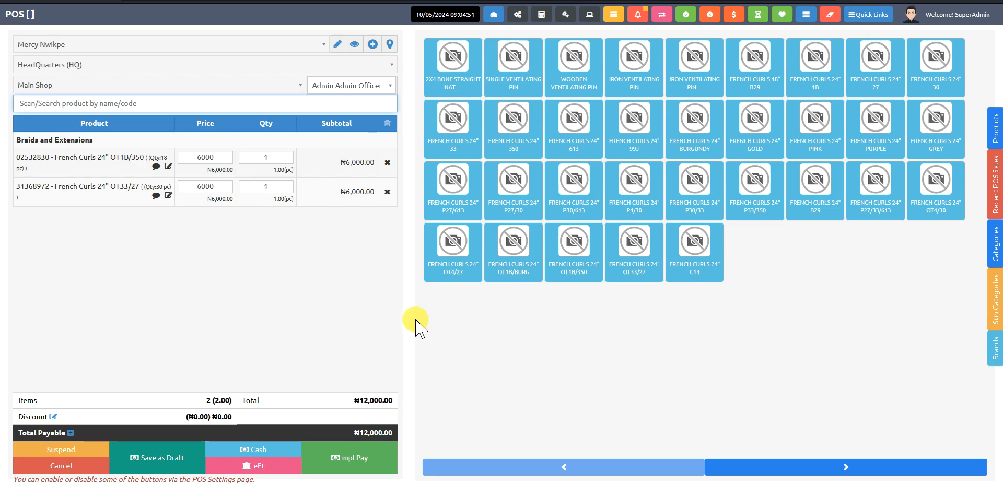
# Step: Add French Curls 24" P27/30 and P30/613 to the sale, and set the quantities of OT1B/350, OT33/27 and P27/30 to 10
pyautogui.click(537, 191)
pyautogui.click(586, 192)
pyautogui.click(263, 159)
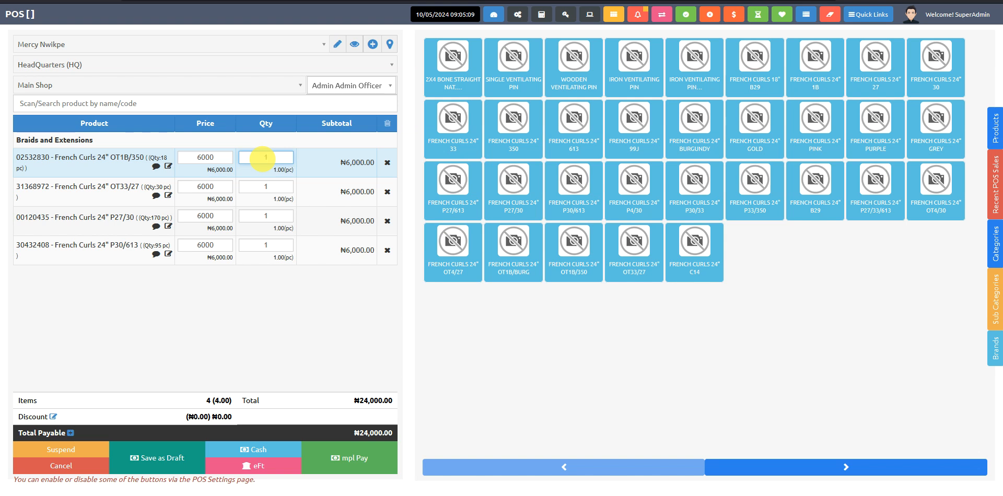
pyautogui.click(256, 315)
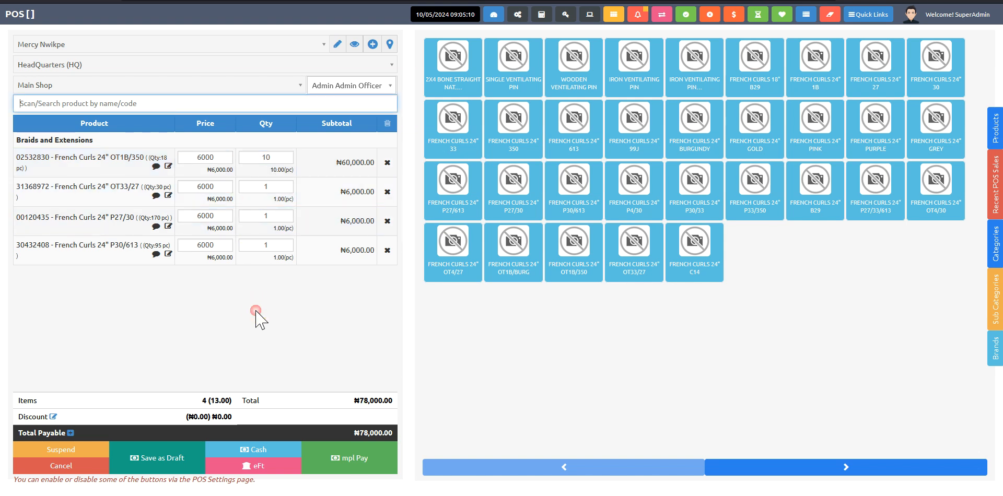
pyautogui.click(271, 188)
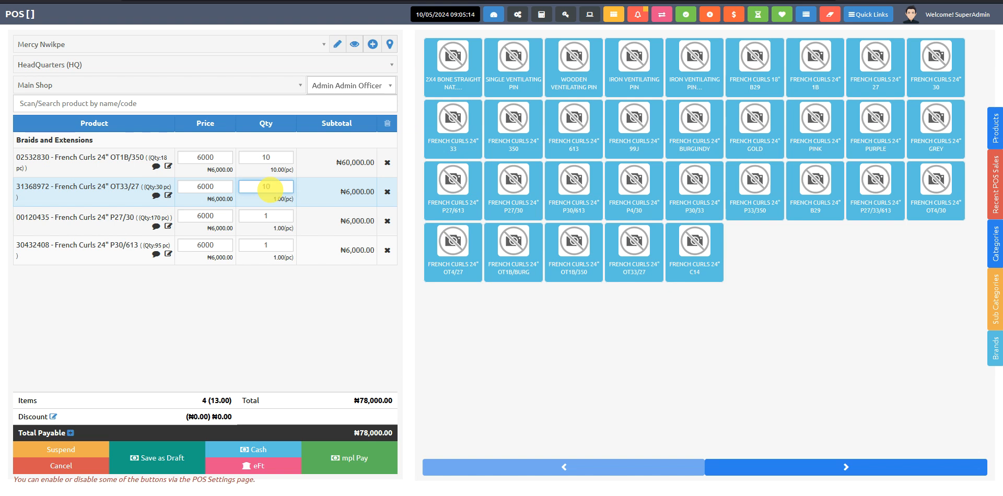
pyautogui.write('10')
pyautogui.click(253, 318)
pyautogui.click(270, 215)
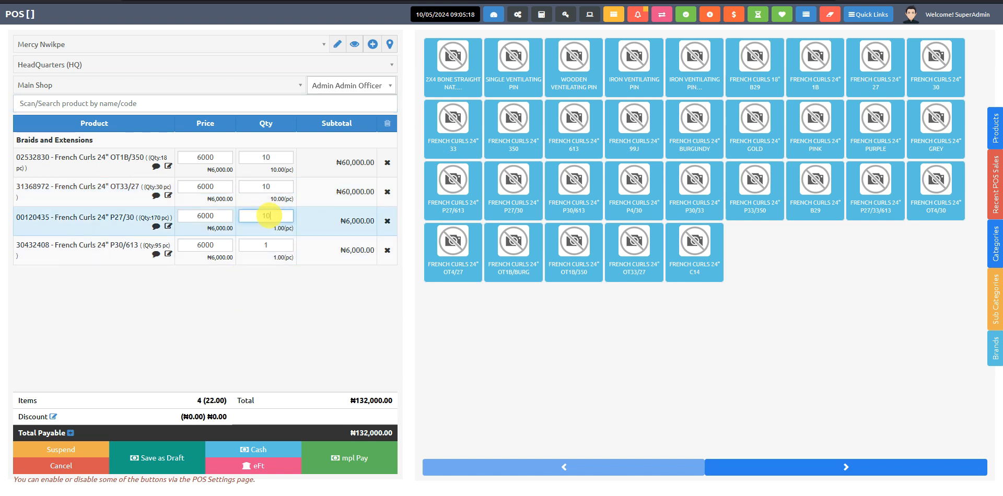
pyautogui.click(300, 363)
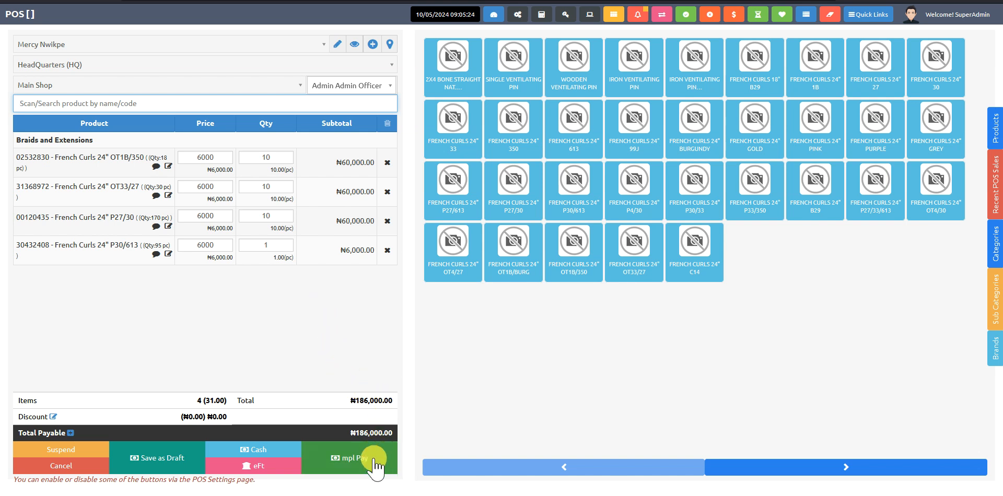
# Step: Start finalizing the sale with a Cash Payment of 175500 paid by Deposit to Customer's wallet
pyautogui.click(348, 462)
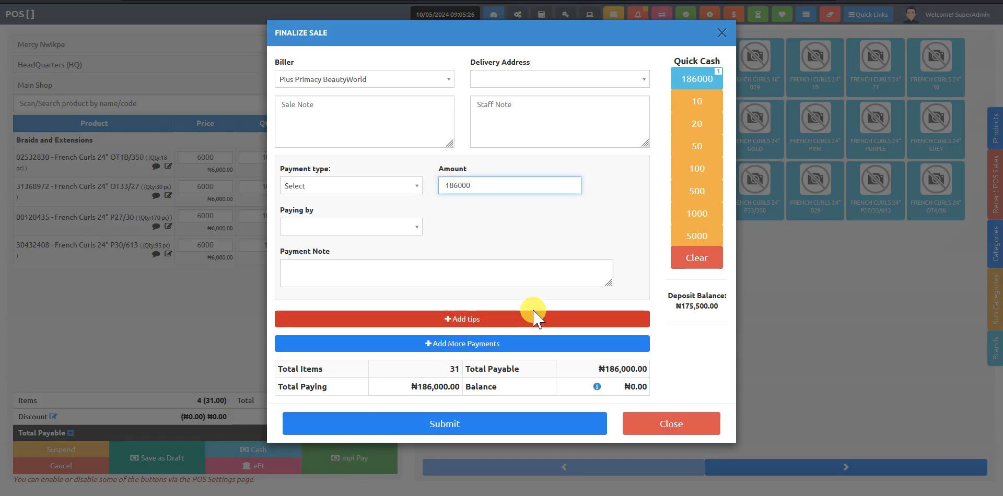
pyautogui.click(343, 187)
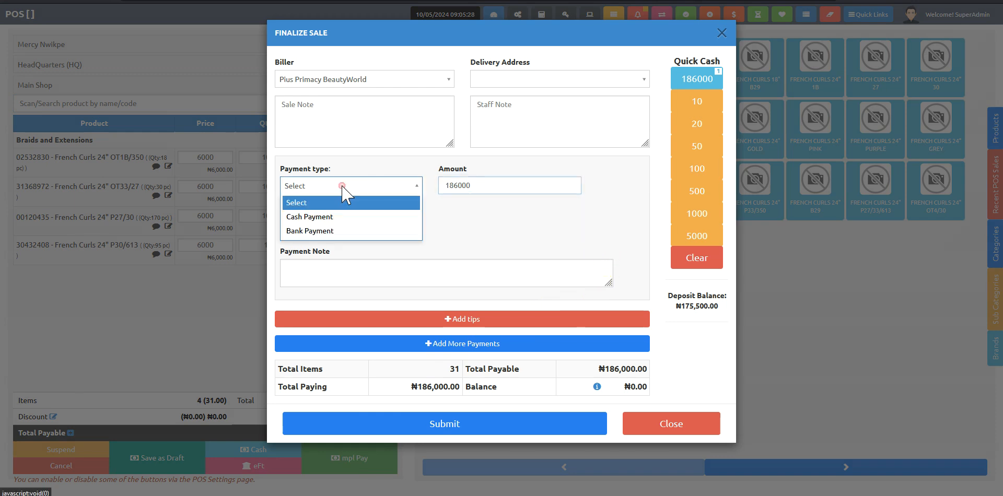
pyautogui.click(339, 217)
pyautogui.moveTo(481, 187); pyautogui.dragTo(426, 187)
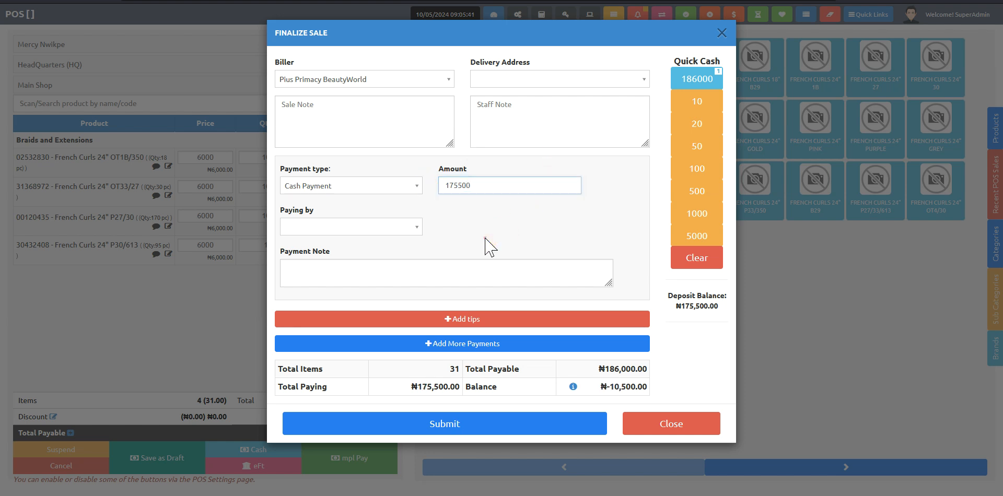
pyautogui.click(408, 228)
pyautogui.click(364, 271)
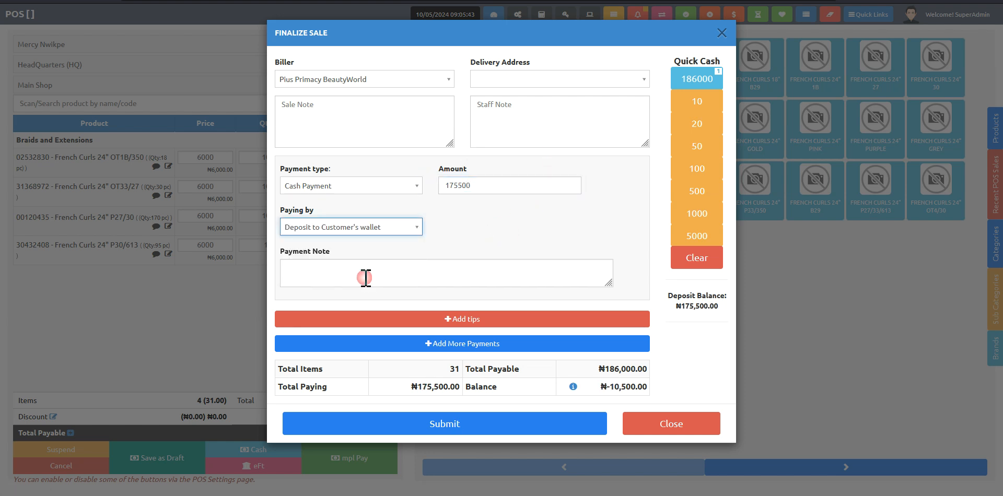
pyautogui.click(487, 231)
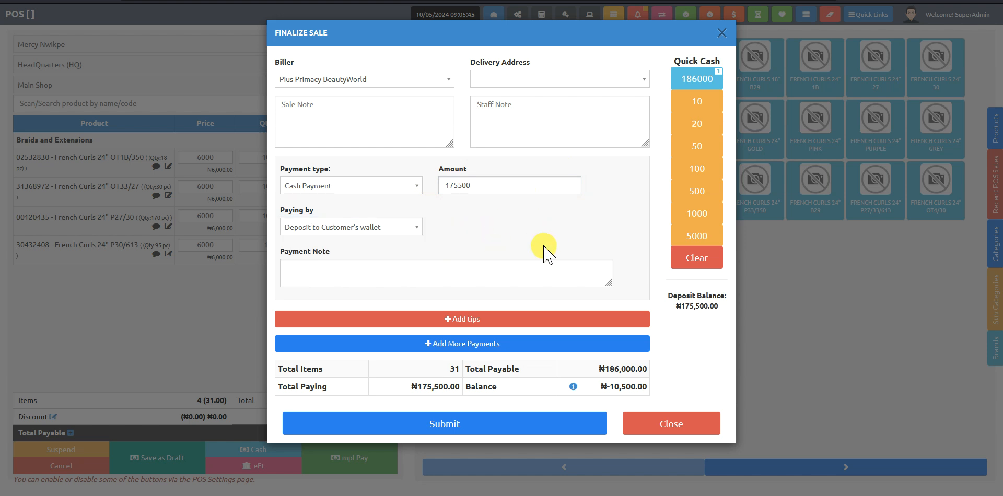
# Step: Add a second payment of 10500 with the Cash Payment type, paid by Cash
pyautogui.click(483, 343)
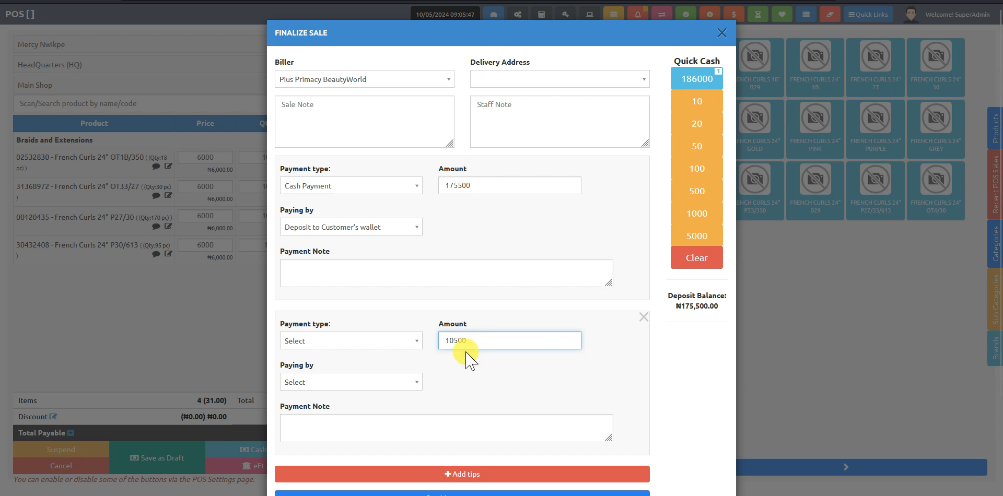
pyautogui.click(336, 341)
pyautogui.click(316, 372)
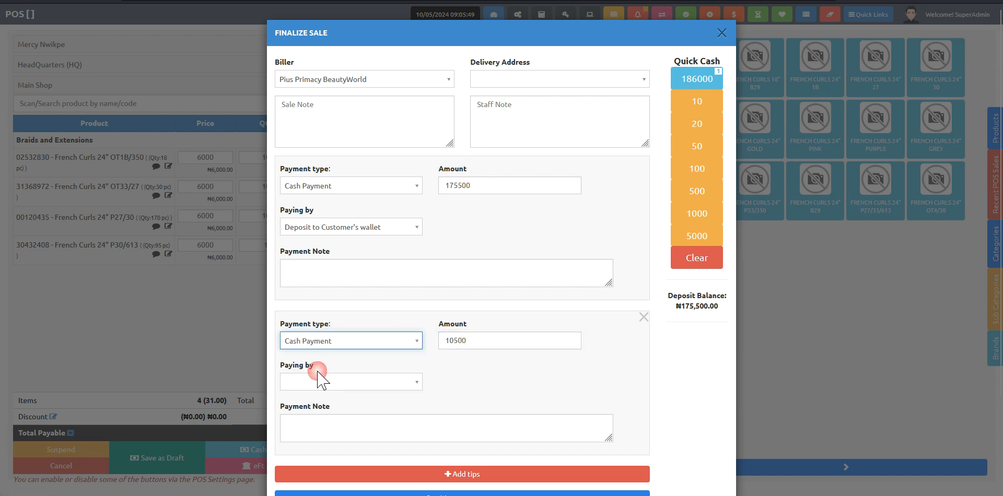
pyautogui.click(373, 383)
pyautogui.click(340, 414)
pyautogui.click(470, 386)
pyautogui.scroll(-2, 690, 375)
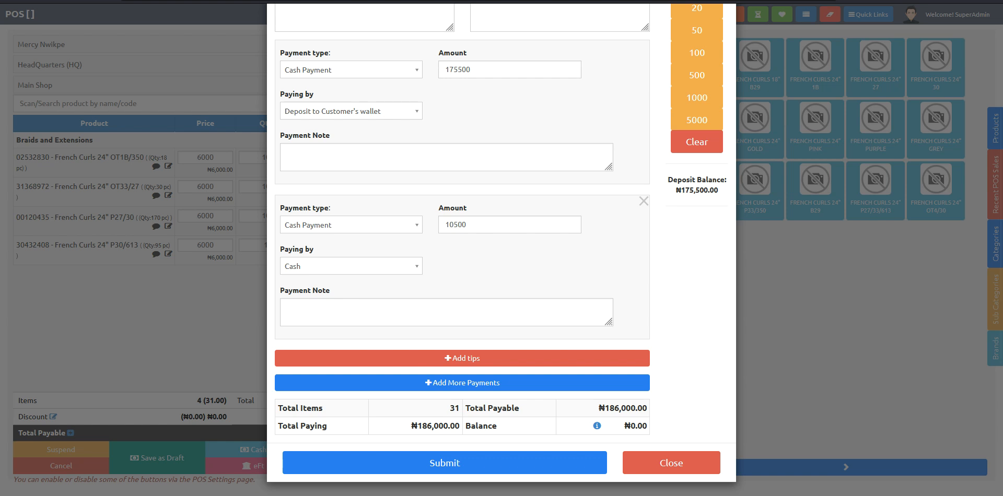
# Step: Submit the sale with its wallet and cash payments, cancel the receipt's print dialog, and finish reviewing the receipt
pyautogui.click(494, 466)
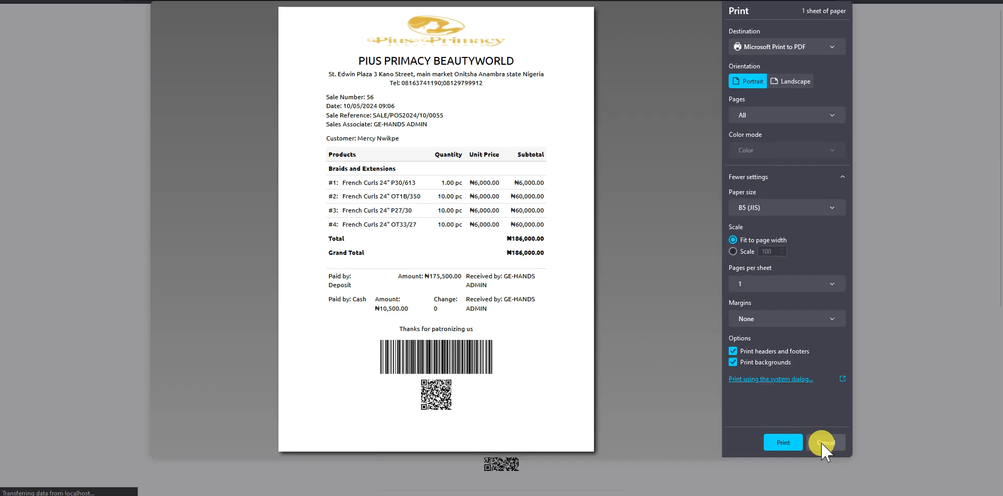
pyautogui.click(823, 443)
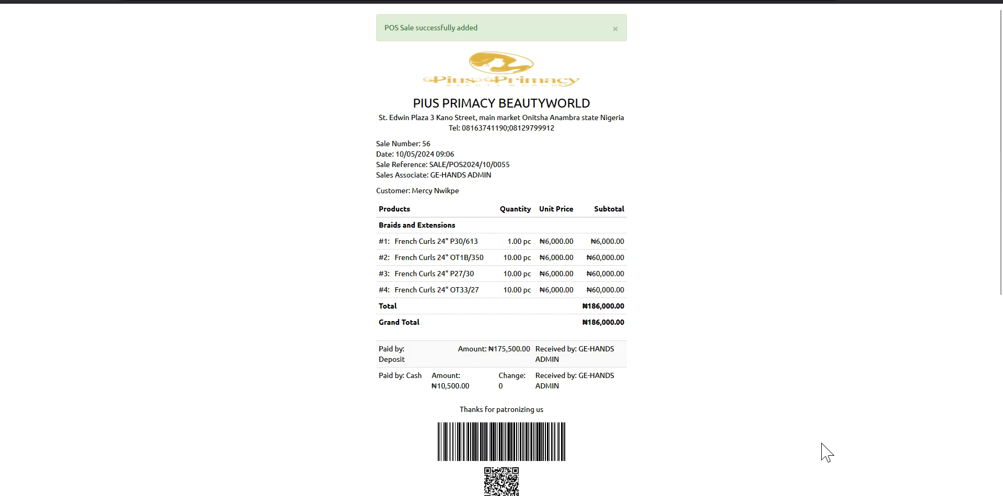
pyautogui.scroll(-1, 506, 355)
pyautogui.scroll(-5, 506, 355)
pyautogui.scroll(4, 505, 354)
pyautogui.scroll(-5, 522, 356)
pyautogui.click(522, 380)
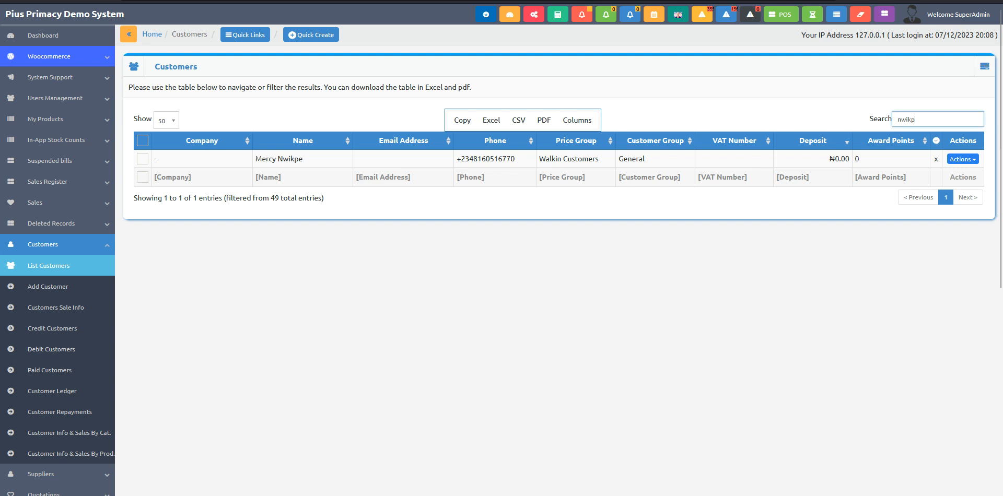
# Step: Open the list of all sales and examine the returned items and totals in the partly returned ₦800,000 sale's details
pyautogui.click(83, 245)
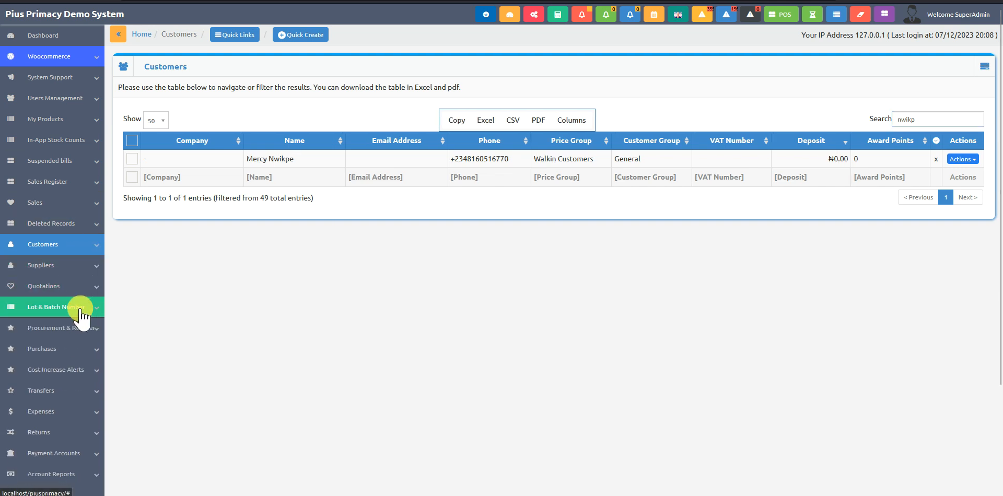
pyautogui.click(37, 203)
pyautogui.click(62, 286)
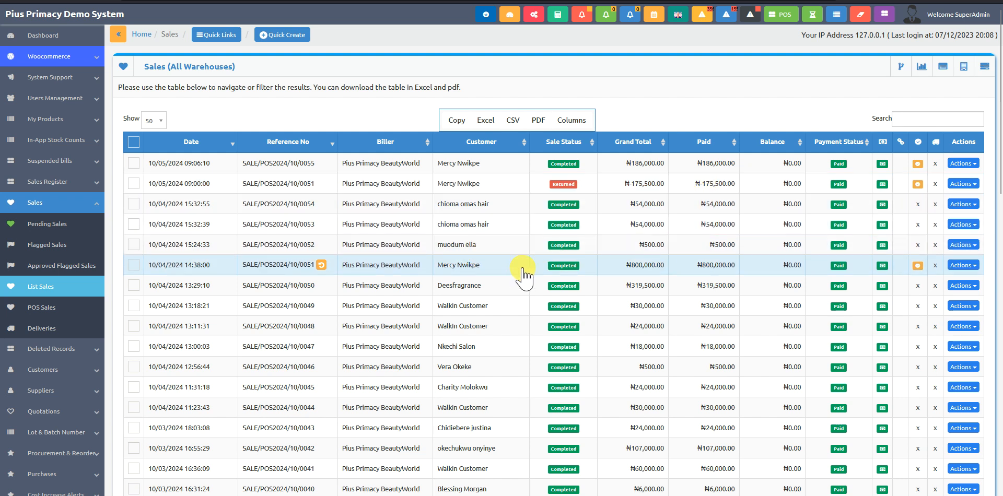
pyautogui.moveTo(322, 268)
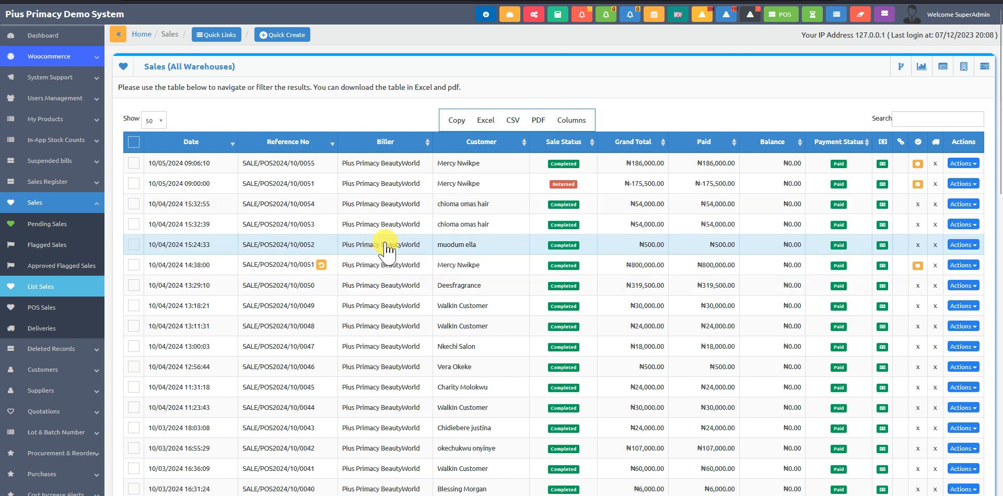
pyautogui.click(381, 264)
pyautogui.scroll(-2, 394, 293)
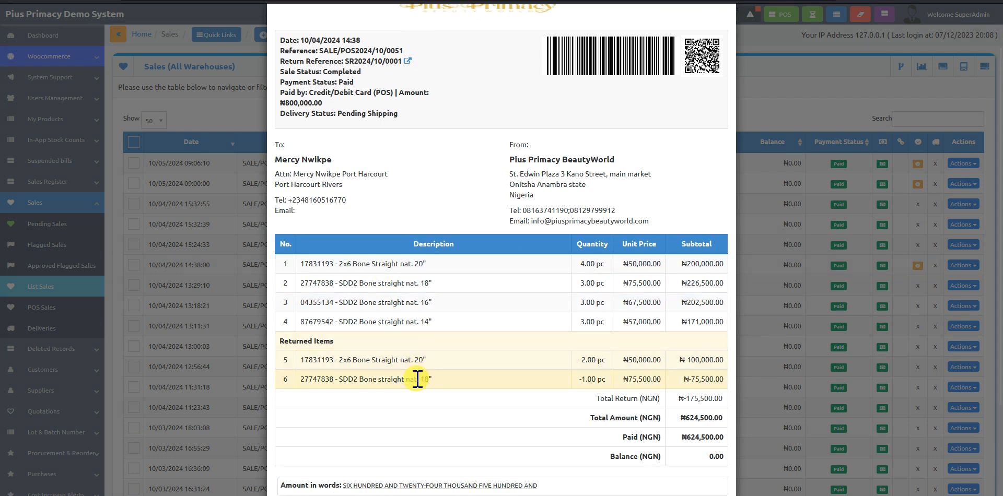
pyautogui.scroll(-3, 418, 397)
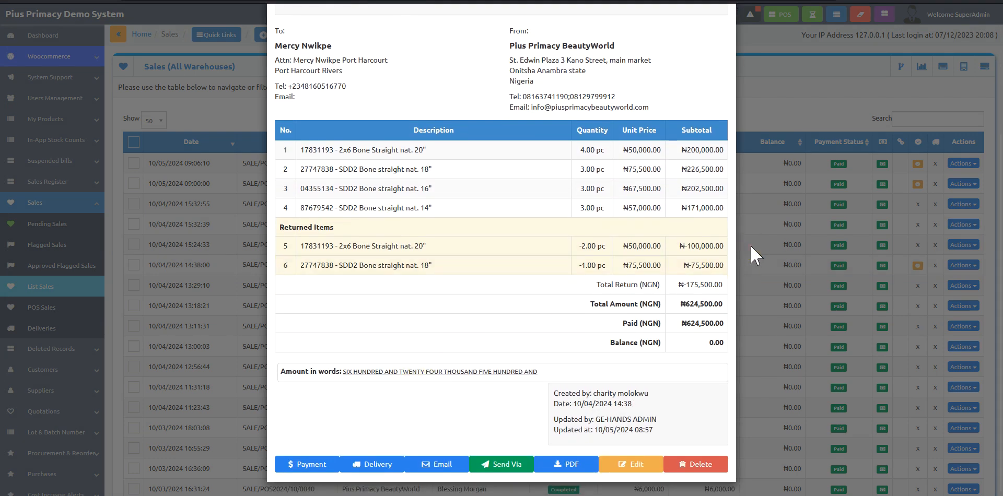
pyautogui.click(750, 245)
# Step: Open the POS sales list and examine the original and returned payments on the ₦800,000 sale's receipt
pyautogui.click(51, 310)
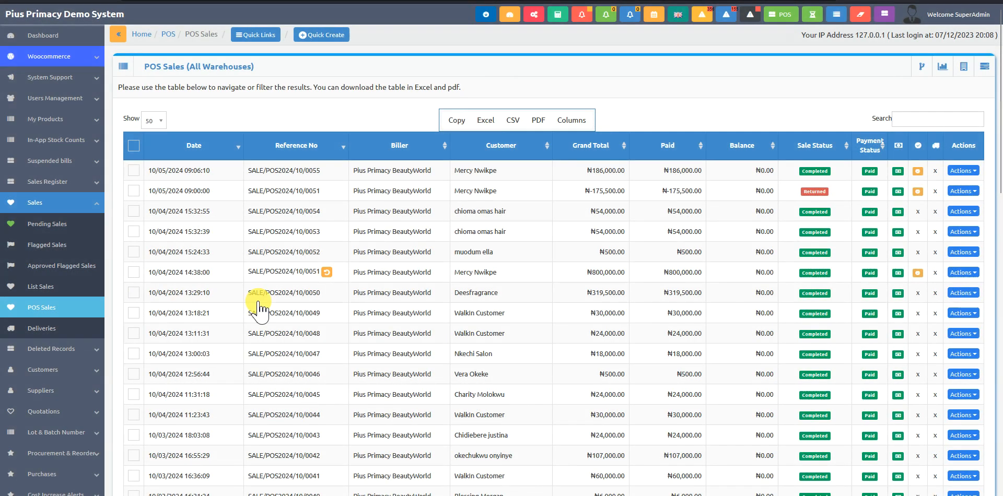
pyautogui.click(289, 281)
pyautogui.scroll(-3, 509, 293)
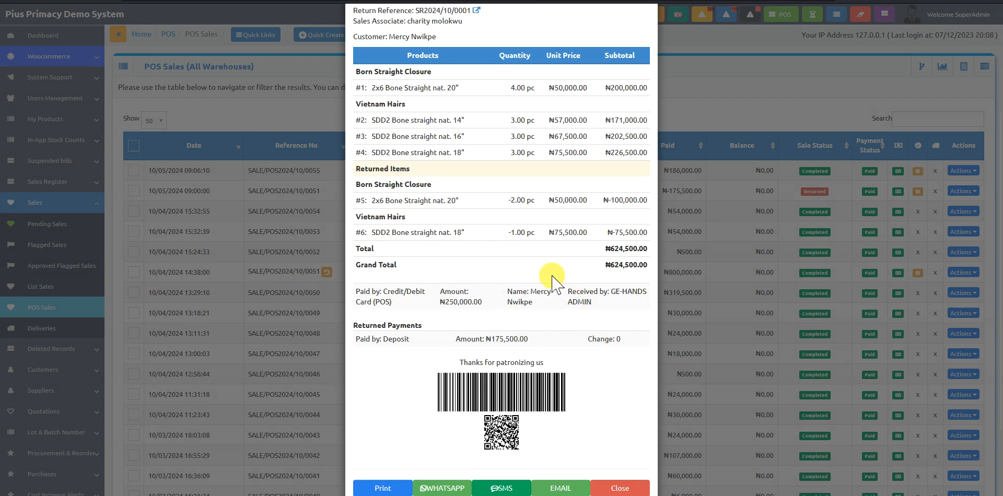
pyautogui.scroll(2, 559, 282)
pyautogui.scroll(1, 561, 285)
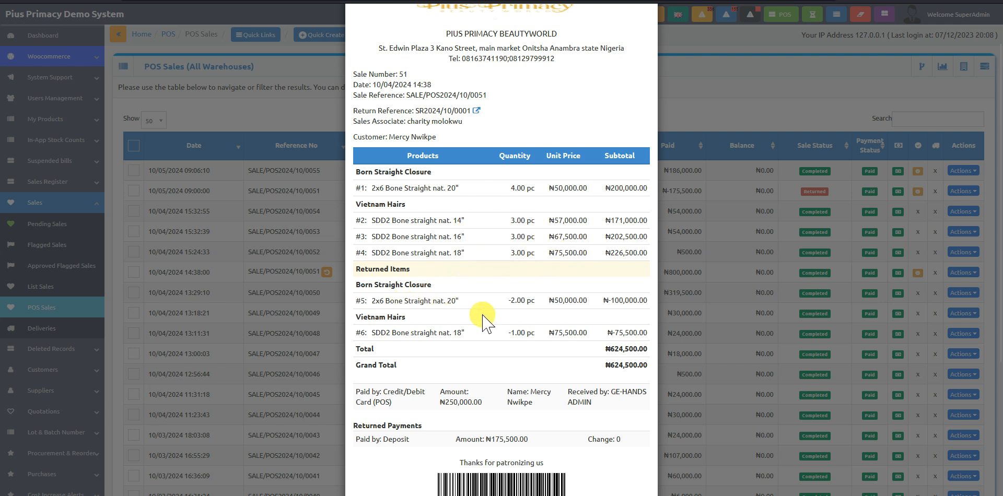
pyautogui.scroll(-2, 455, 385)
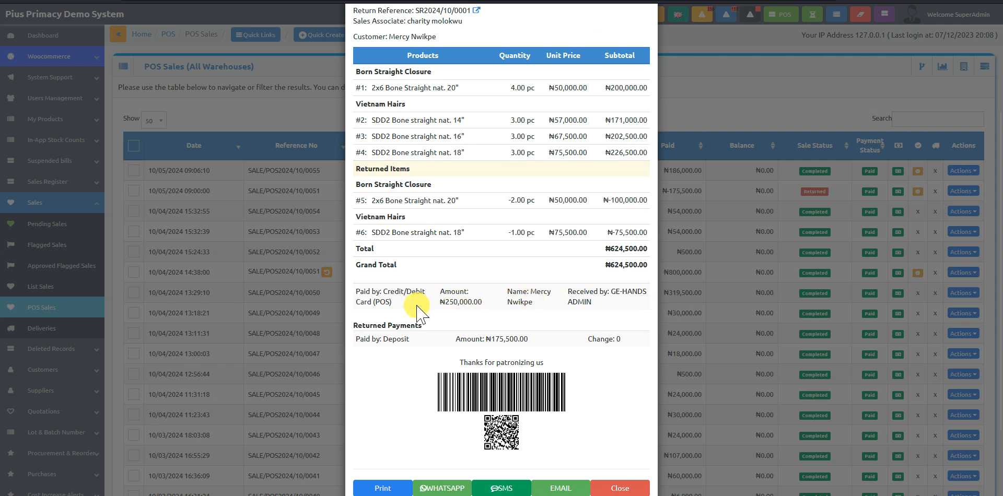
pyautogui.moveTo(365, 293); pyautogui.dragTo(595, 300)
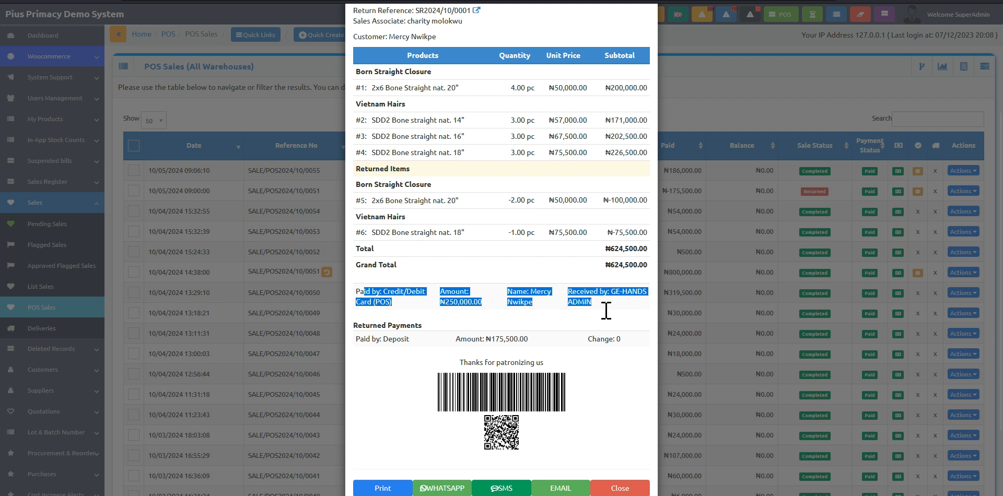
pyautogui.click(673, 274)
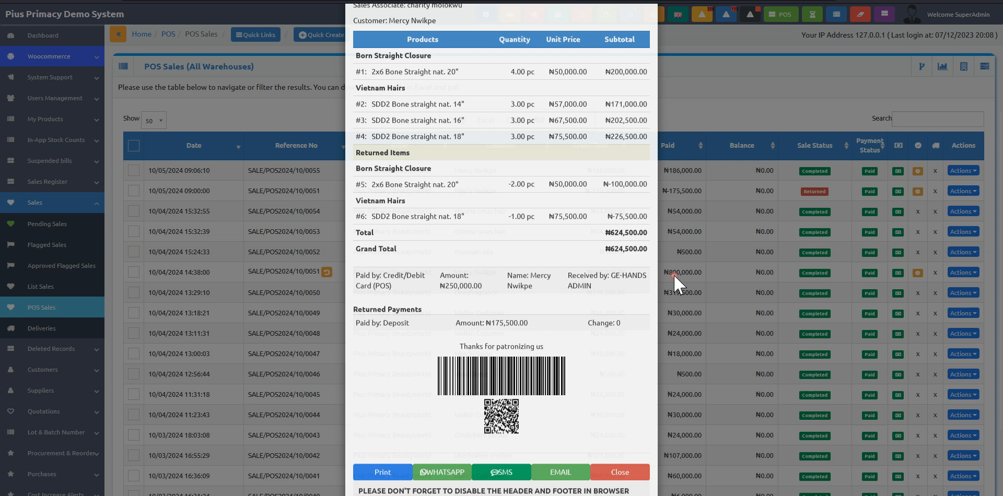
# Step: Recheck the ₦800,000 sale's receipt, and view the receipt of its ₦175,500 return record
pyautogui.click(284, 273)
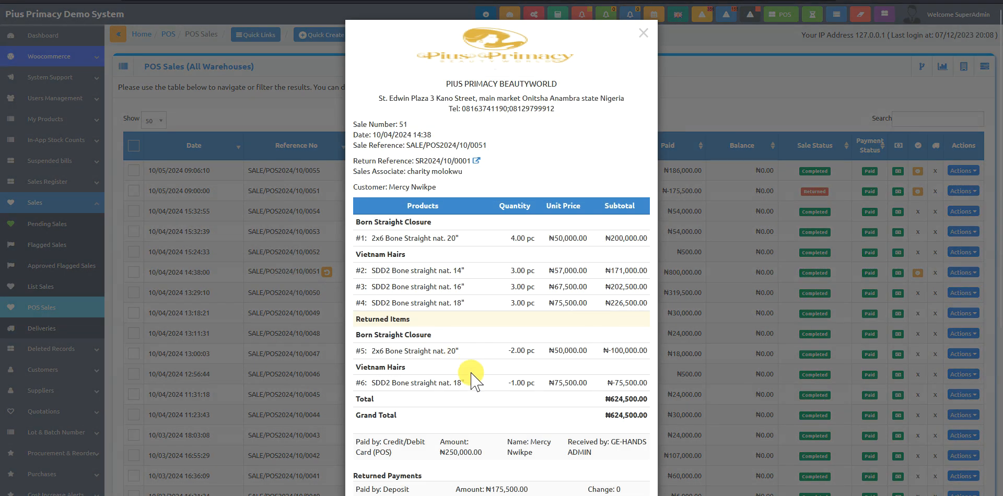
pyautogui.scroll(-5, 473, 372)
pyautogui.click(673, 235)
pyautogui.click(40, 266)
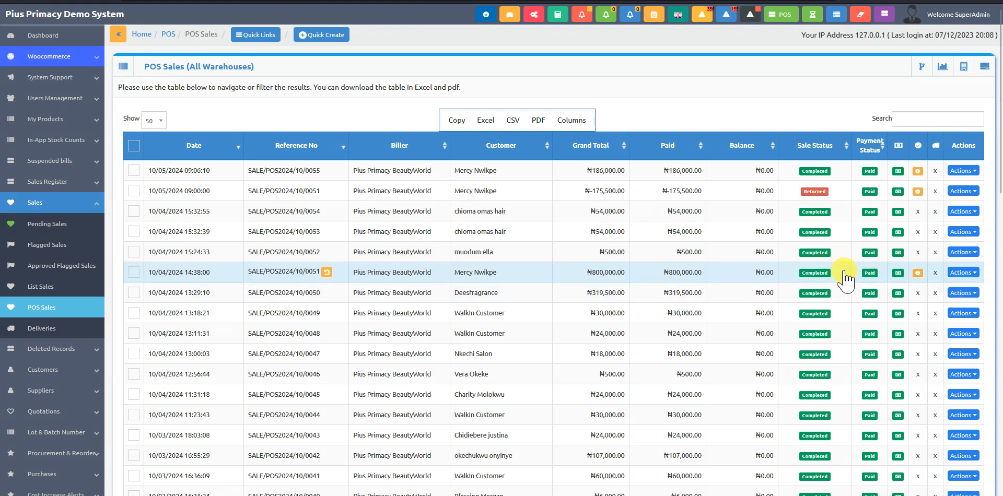
pyautogui.click(383, 198)
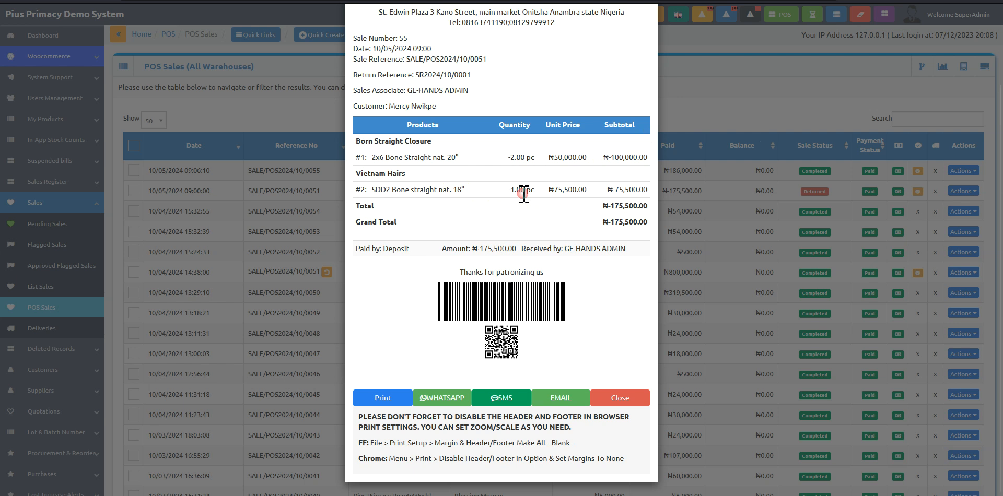
pyautogui.click(686, 124)
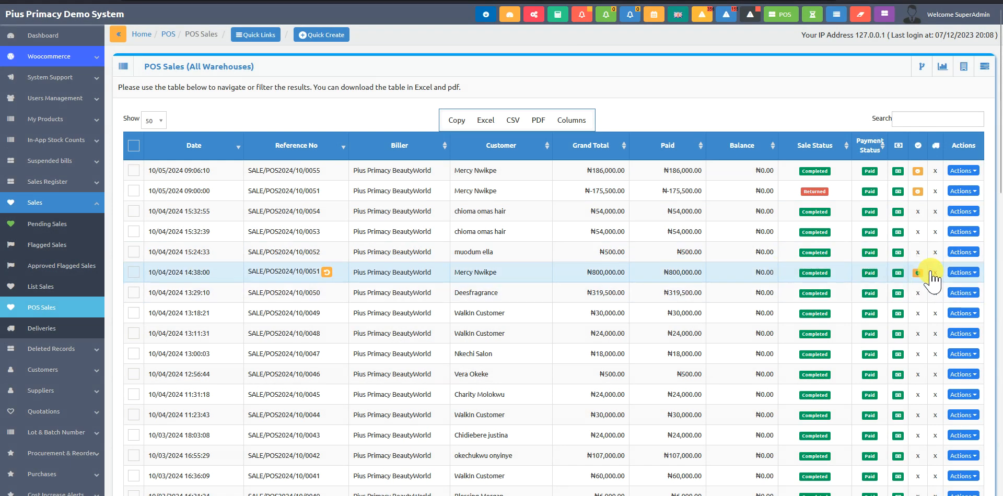
# Step: Start another return for the ₦800,000 POS sale, keeping the full remaining quantity of all four products as the returned quantity
pyautogui.click(963, 272)
pyautogui.scroll(-3, 892, 283)
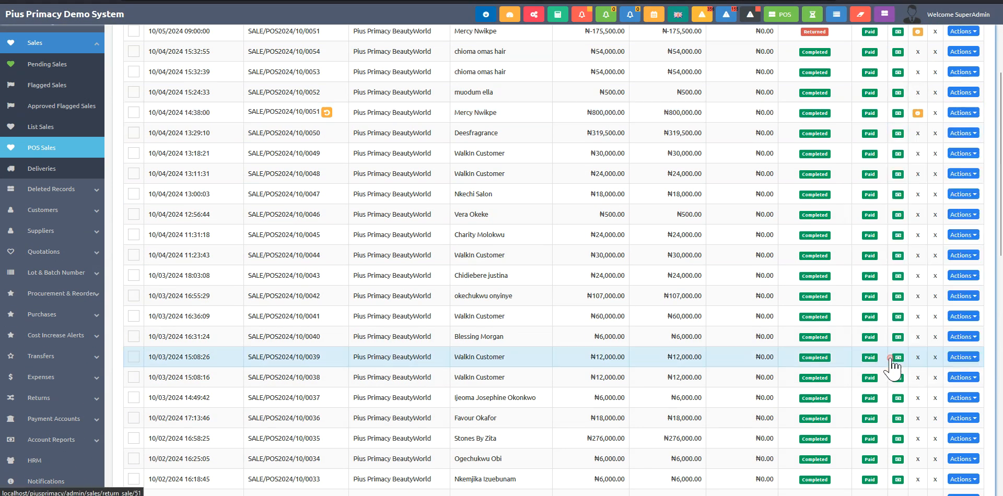
pyautogui.click(894, 360)
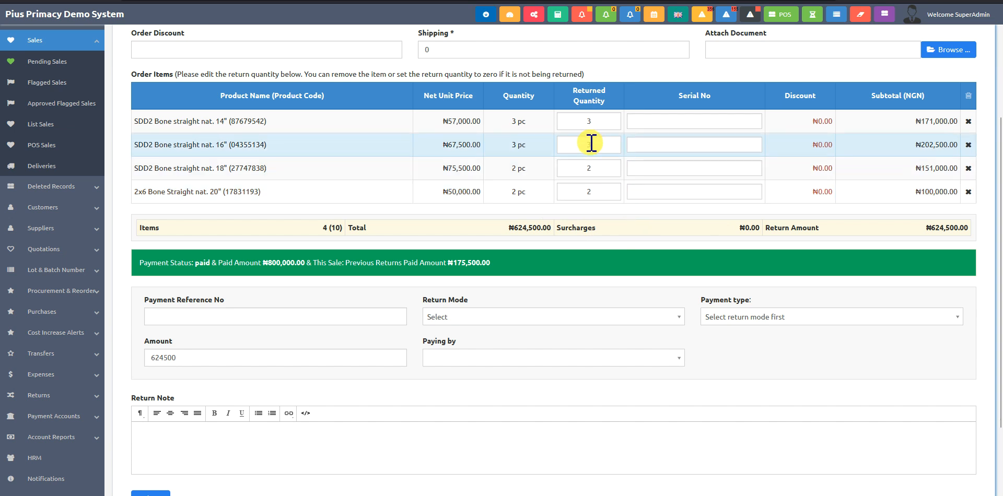
pyautogui.press('BackSpace')
pyautogui.click(586, 121)
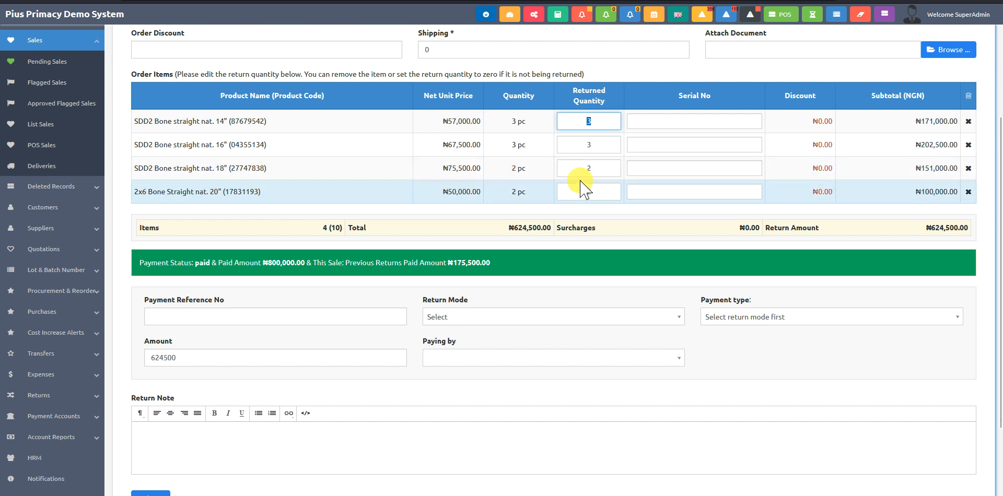
# Step: Set the return mode to Refund with a Cash Payment of 624500 paid by Cash, and submit the return
pyautogui.click(518, 319)
pyautogui.click(484, 362)
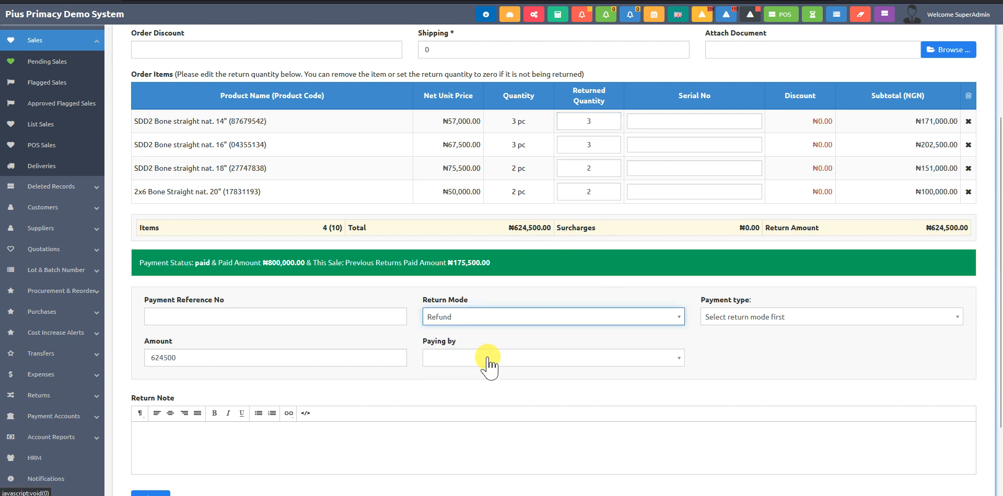
pyautogui.click(759, 317)
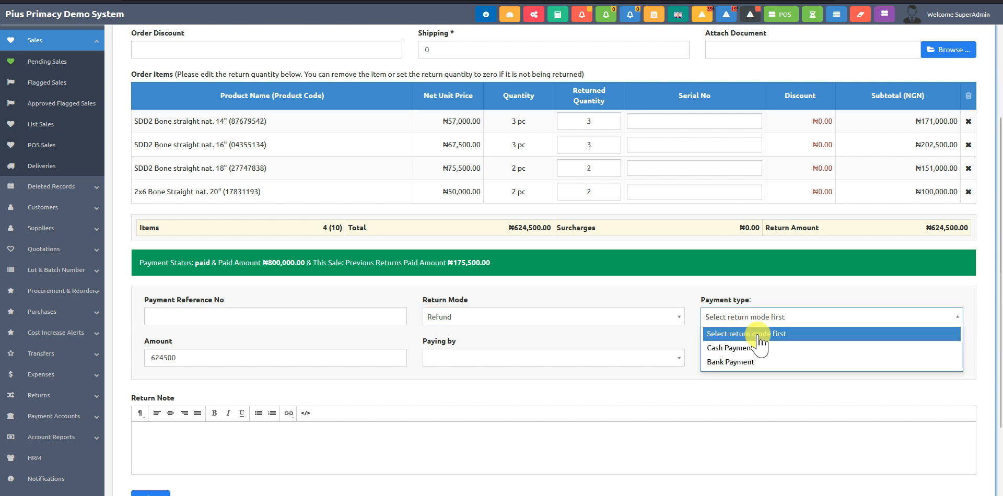
pyautogui.click(737, 349)
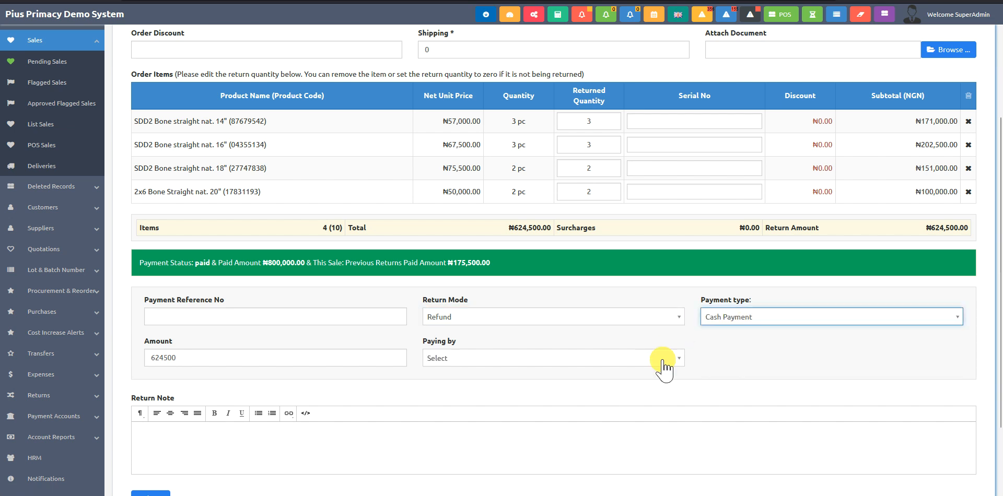
pyautogui.click(507, 360)
pyautogui.click(468, 391)
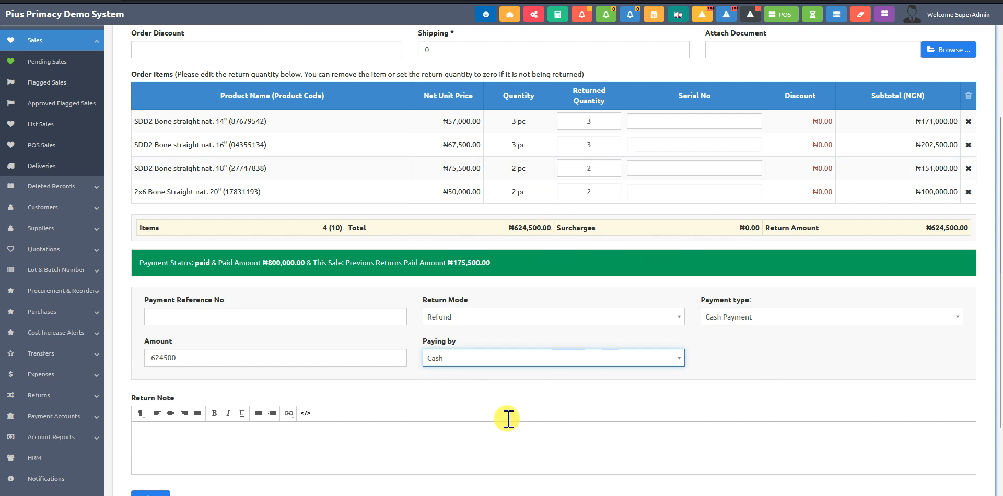
pyautogui.scroll(-2, 667, 355)
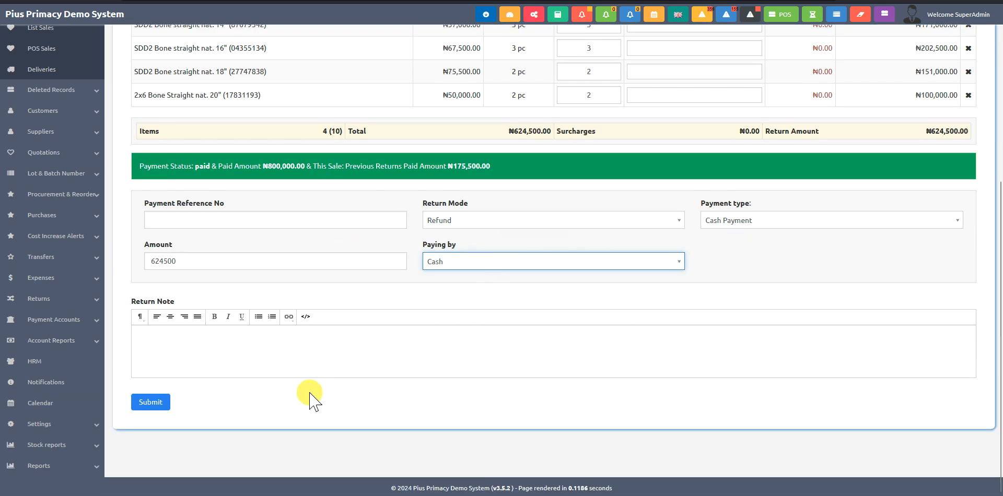
pyautogui.click(151, 403)
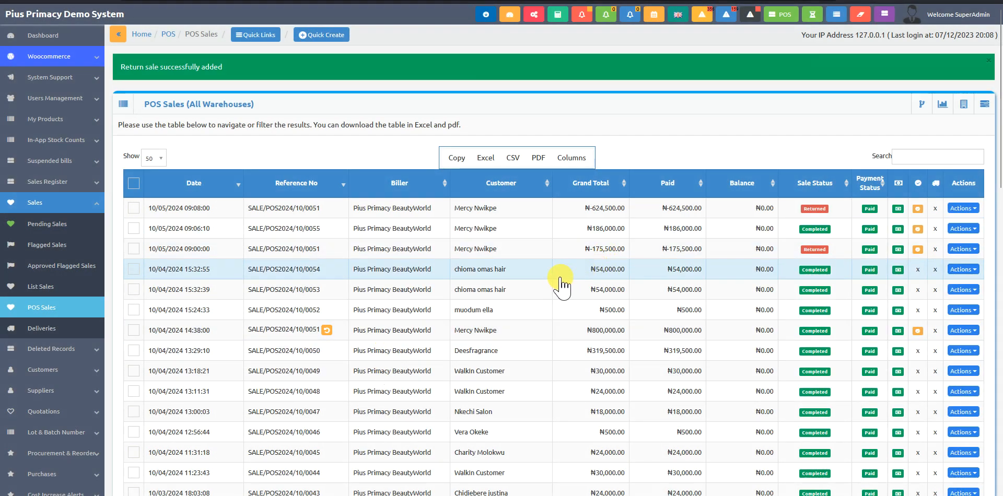
# Step: Try to start one more return on the ₦800,000 sale to check how the system handles it
pyautogui.scroll(-2, 590, 295)
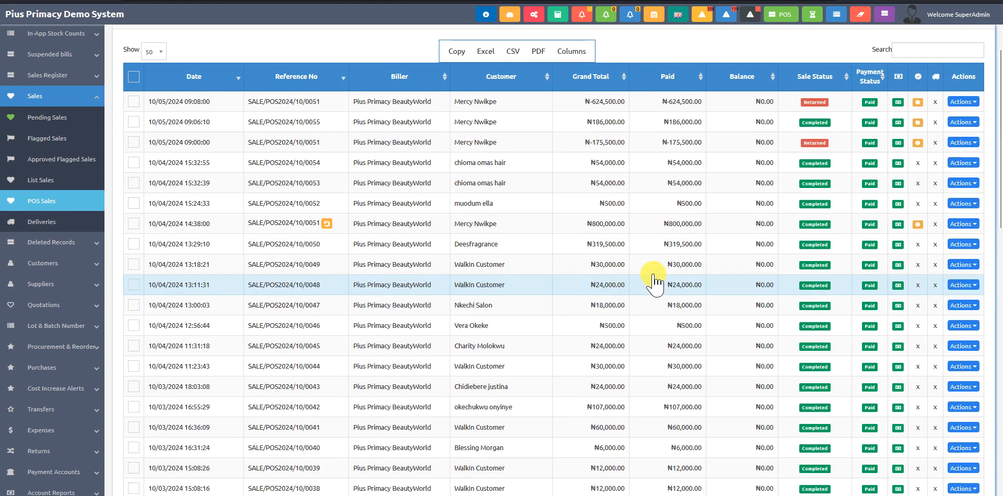
pyautogui.click(959, 225)
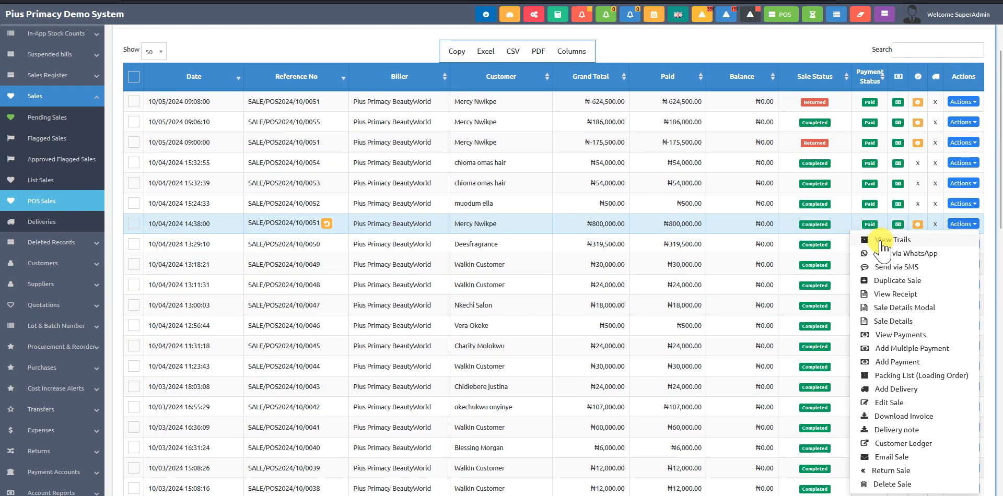
pyautogui.scroll(-4, 883, 254)
pyautogui.click(884, 254)
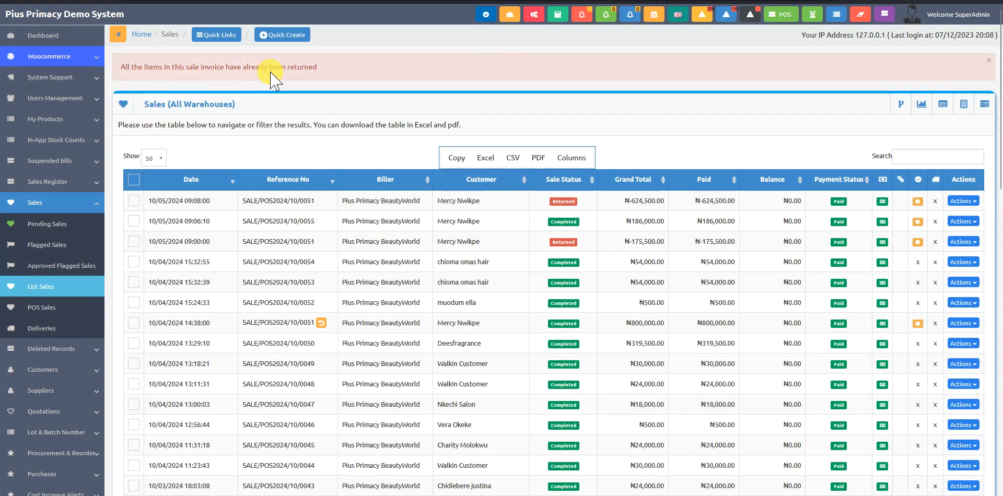
pyautogui.scroll(-2, 656, 266)
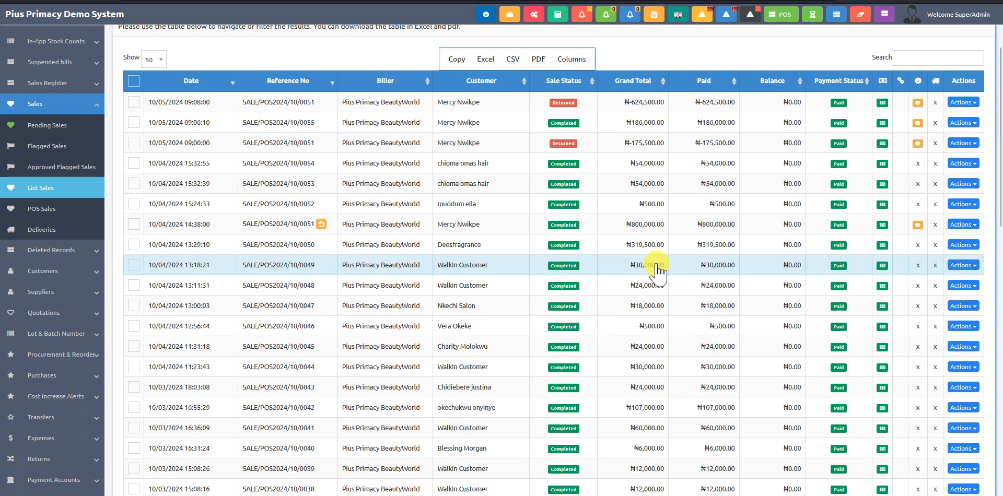